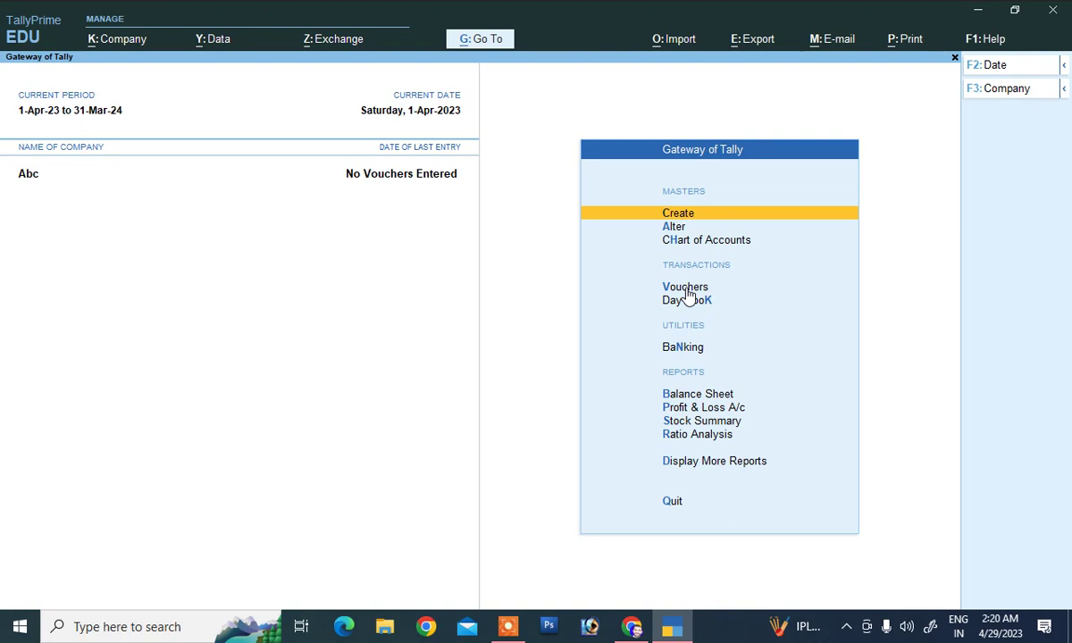
Review the Accounting, Inventory and Taxation options in the company features of Abc and accept them as they are
{"action": "key", "text": "F11"}
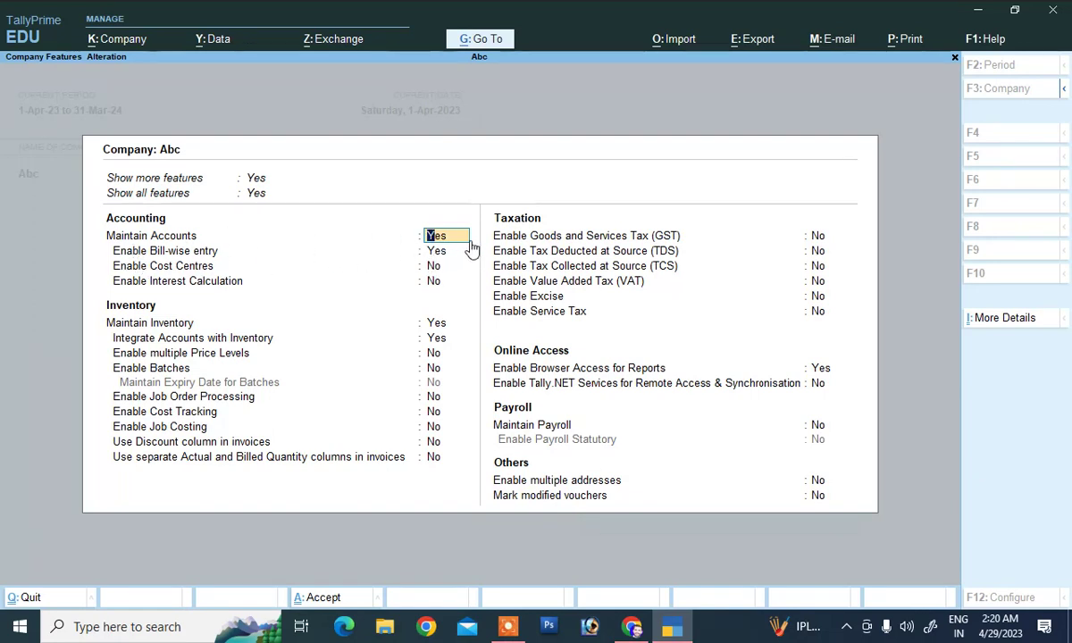
{"action": "left_click", "coordinate": [439, 248]}
{"action": "key", "text": "Up"}
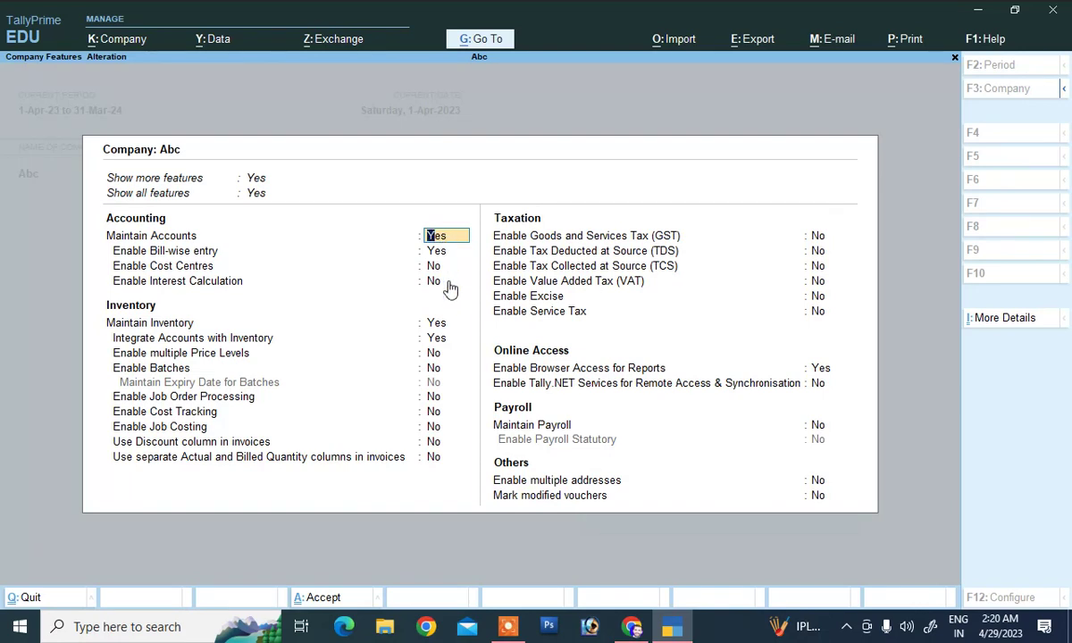
{"action": "key", "text": "Down"}
{"action": "key", "text": "Down"}
{"action": "key", "text": "Down"}
{"action": "key", "text": "Down"}
{"action": "key", "text": "Down"}
{"action": "key", "text": "Down"}
{"action": "key", "text": "Down"}
{"action": "key", "text": "Down"}
{"action": "key", "text": "Down"}
{"action": "key", "text": "Down"}
{"action": "key", "text": "Down"}
{"action": "key", "text": "Down"}
{"action": "key", "text": "Down"}
{"action": "key", "text": "Down"}
{"action": "key", "text": "Down"}
{"action": "key", "text": "Down"}
{"action": "key", "text": "Down"}
{"action": "key", "text": "Down"}
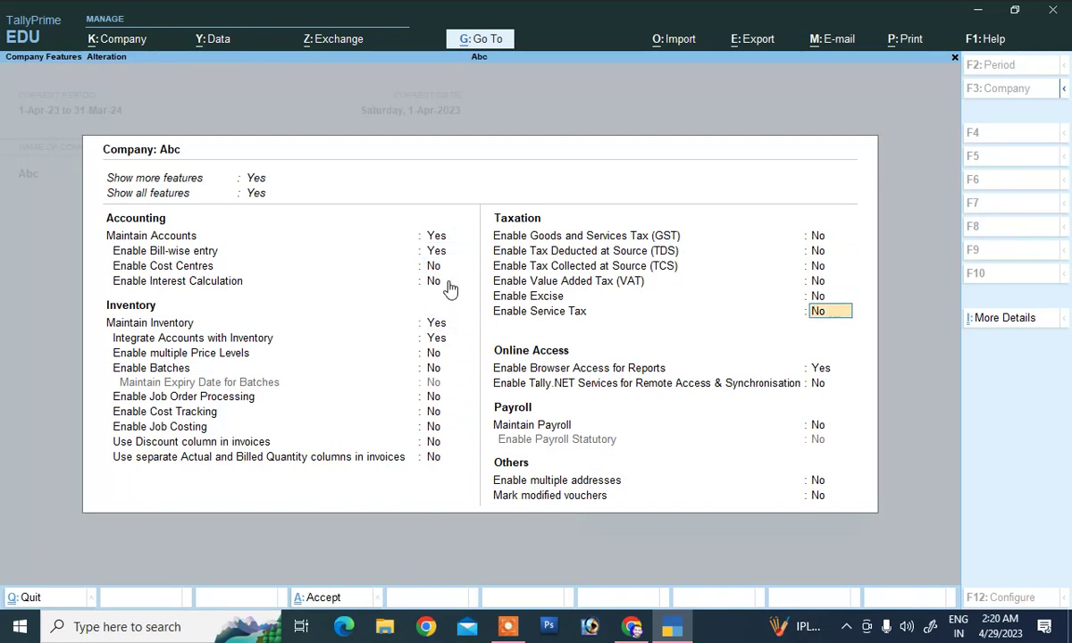
{"action": "key", "text": "Return"}
{"action": "key", "text": "Return"}
{"action": "key", "text": "Return"}
{"action": "key", "text": "Return"}
{"action": "key", "text": "Return"}
{"action": "key", "text": "Return"}
{"action": "key", "text": "Return"}
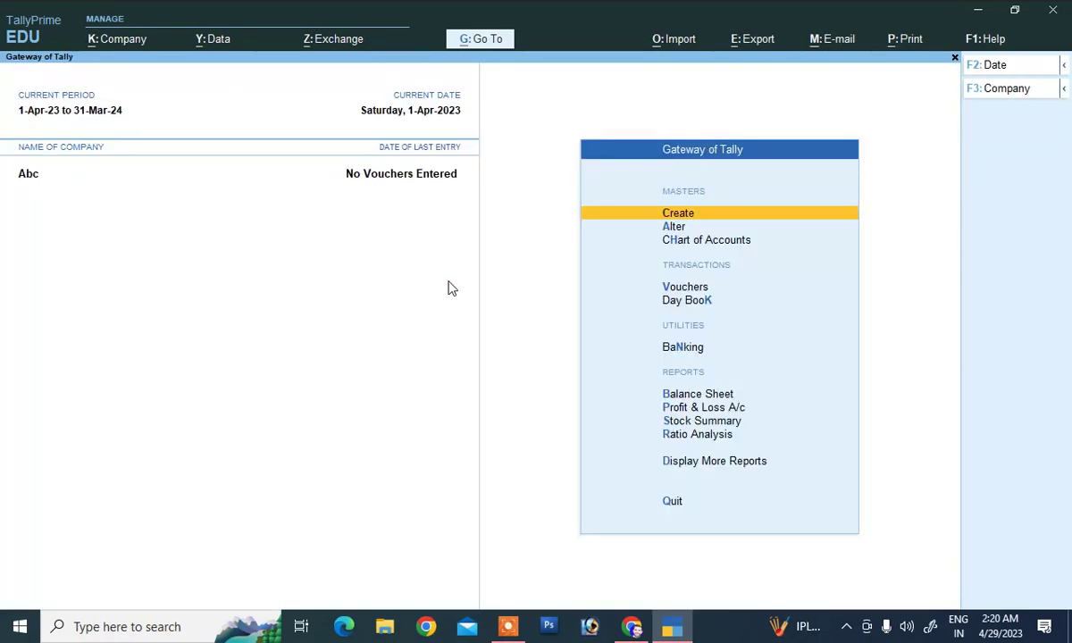
Open voucher entry and switch to a new Purchase voucher
{"action": "key", "text": "Down"}
{"action": "key", "text": "Down"}
{"action": "key", "text": "Down"}
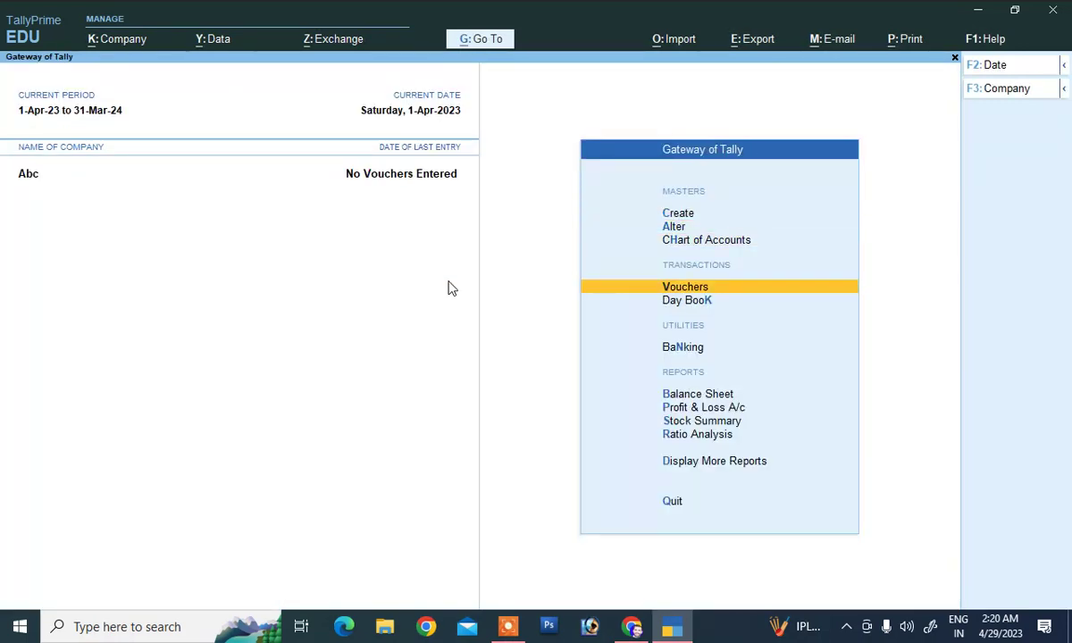
{"action": "key", "text": "Return"}
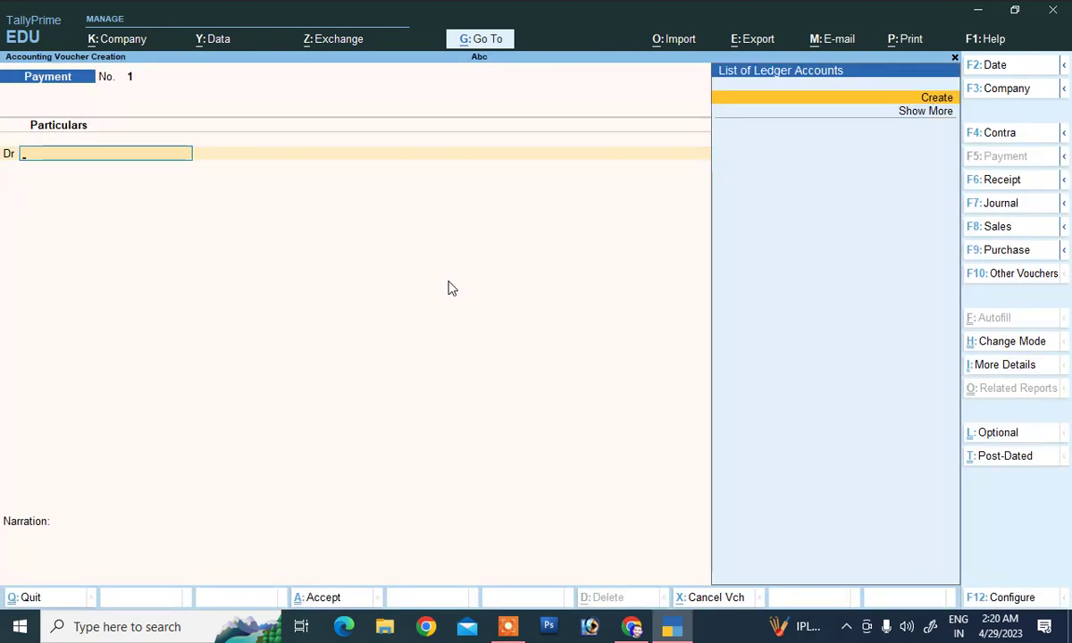
{"action": "left_click", "coordinate": [980, 255]}
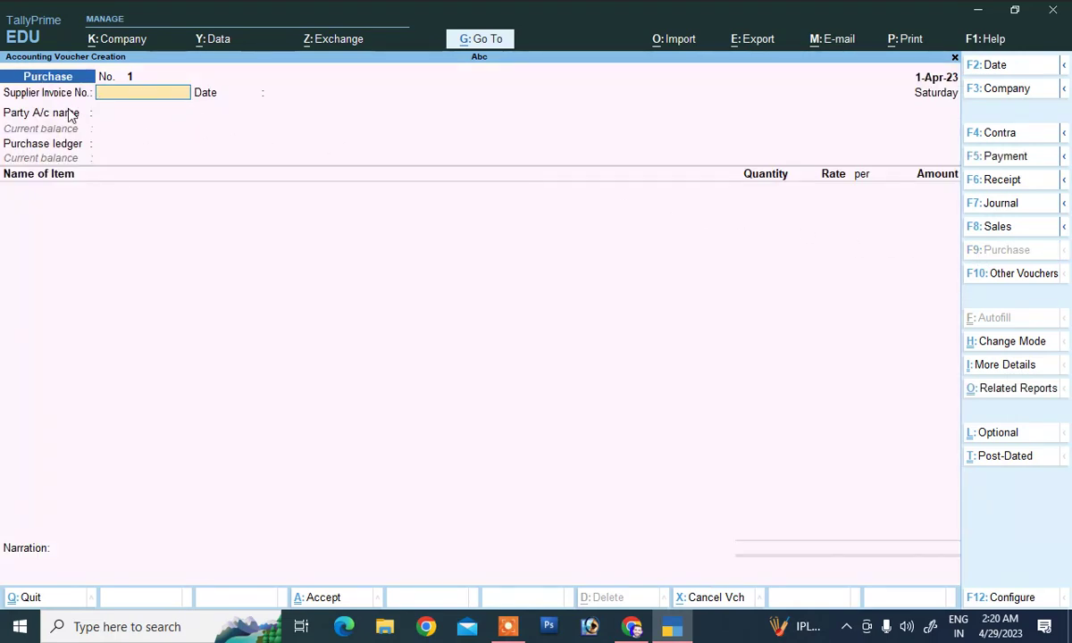
Enter supplier invoice number 01 and keep the invoice date 1-Apr-23 on the purchase voucher
{"action": "type", "text": "01"}
{"action": "key", "text": "Return"}
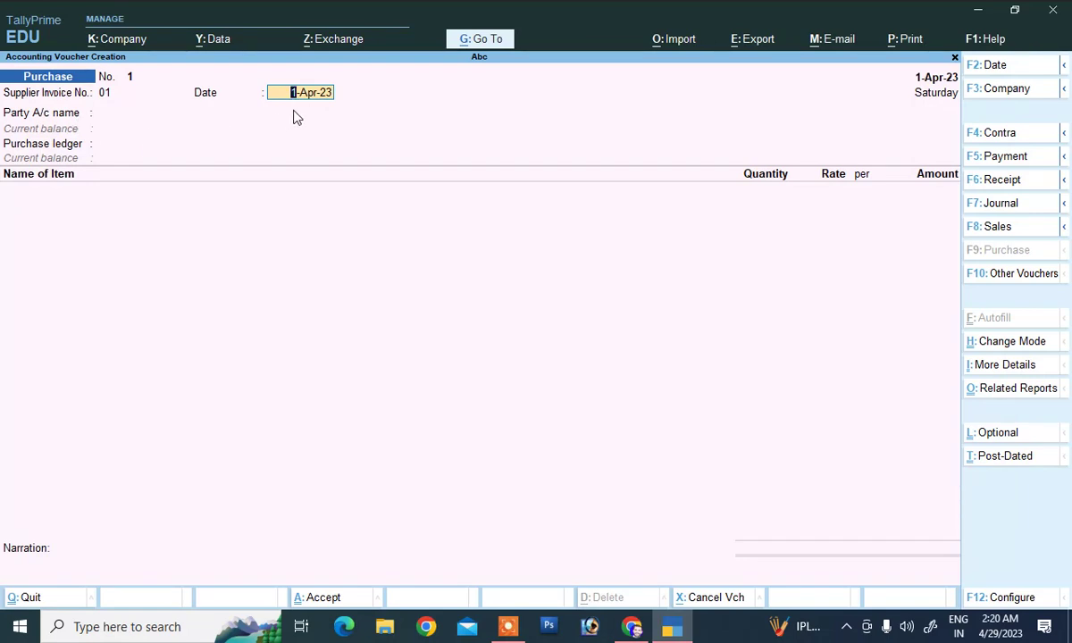
{"action": "key", "text": "Return"}
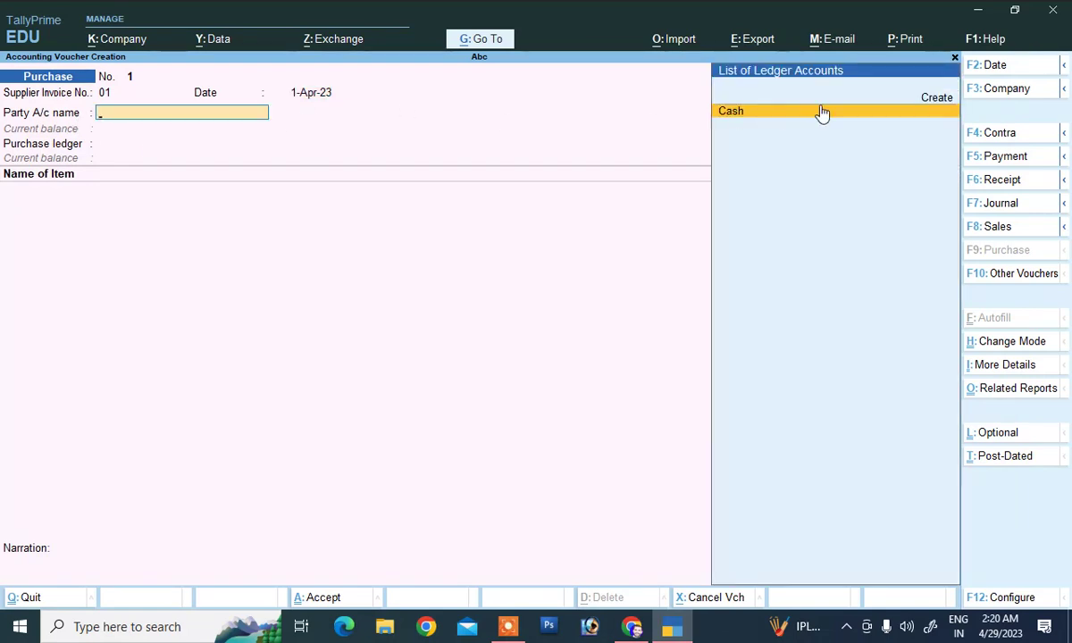
Start a new party ledger from the voucher with the supplier's full name and place it under Sundry Creditors
{"action": "left_click", "coordinate": [938, 102]}
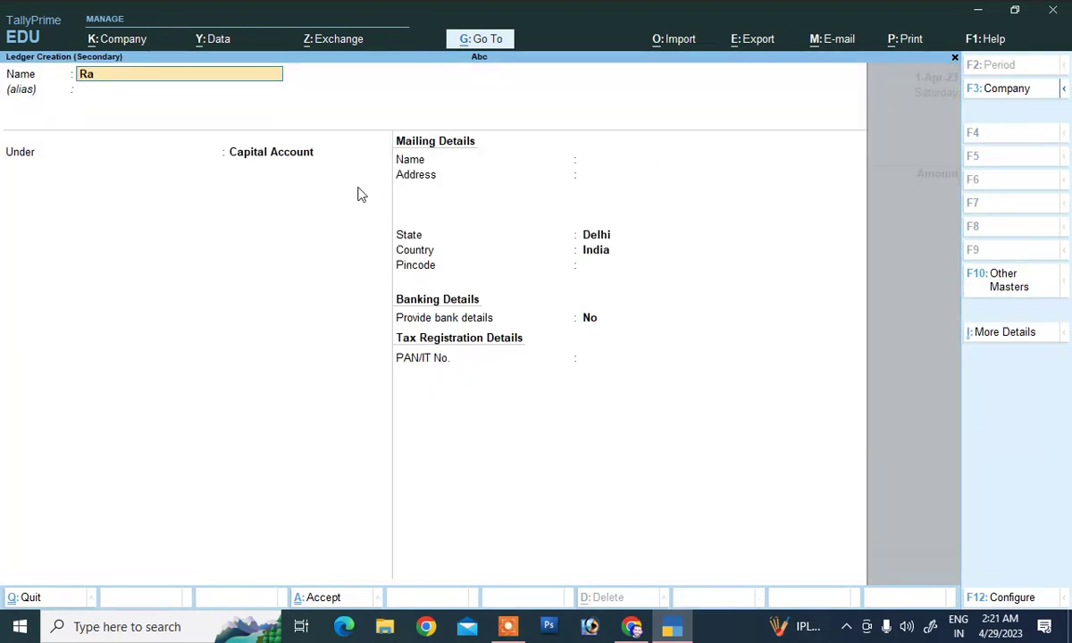
{"action": "type", "text": "Rahul Kumar"}
{"action": "key", "text": "Return"}
{"action": "key", "text": "Return"}
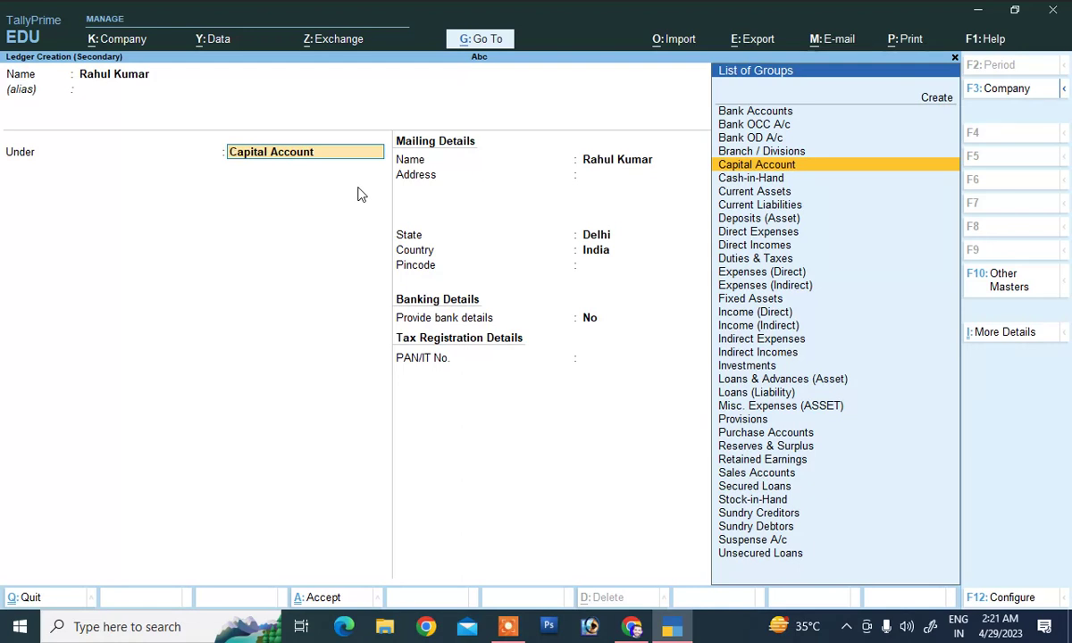
{"action": "type", "text": "S"}
{"action": "key", "text": "Down"}
{"action": "key", "text": "Down"}
{"action": "key", "text": "Down"}
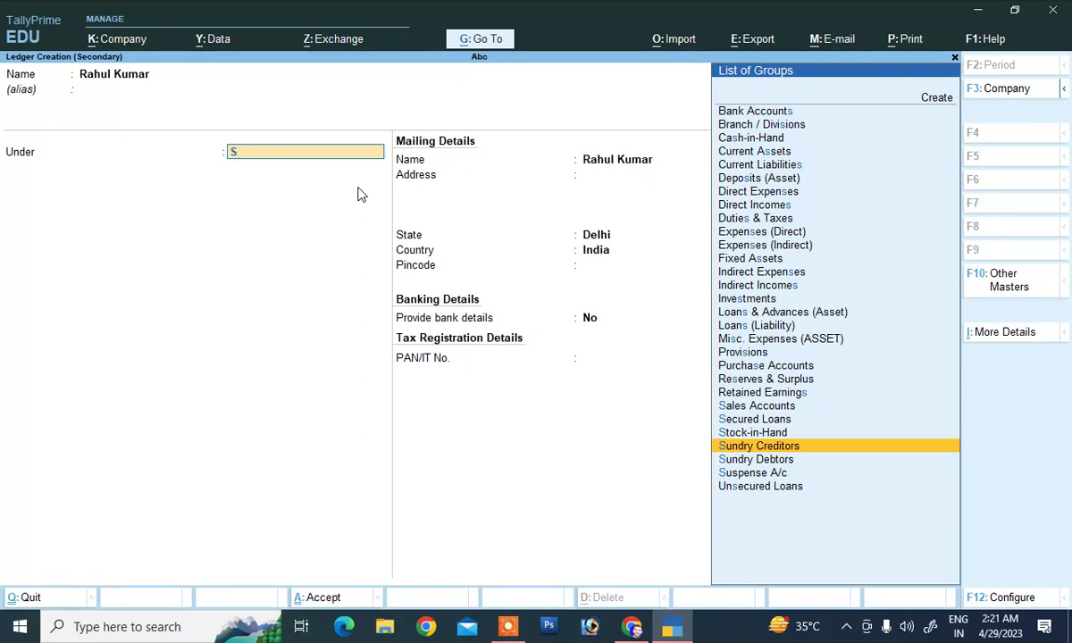
{"action": "key", "text": "Return"}
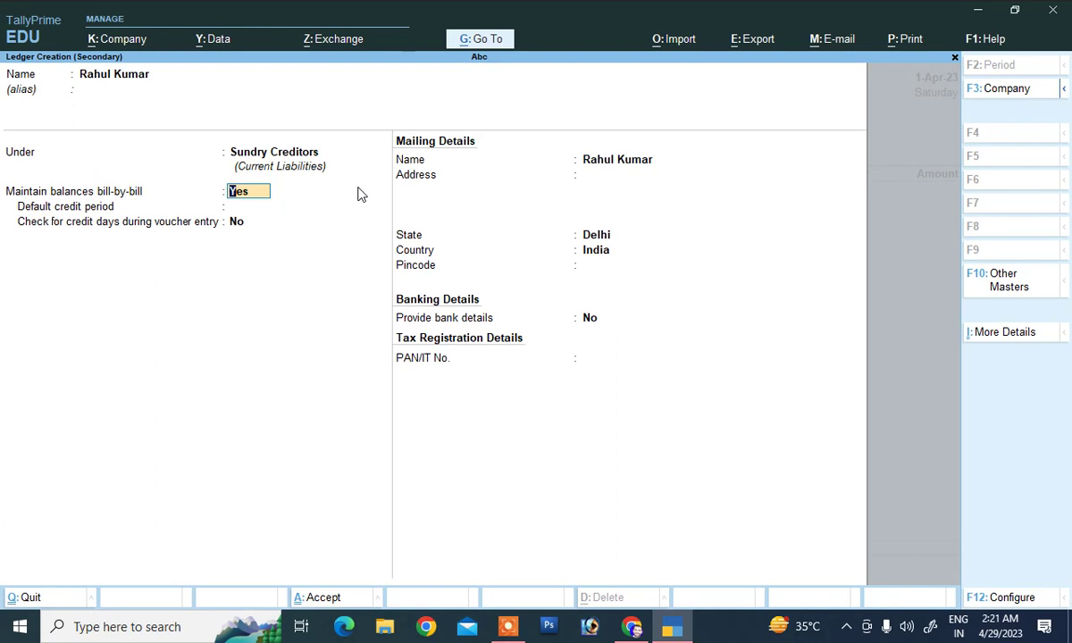
Keep bill-by-bill balances at Yes and the remaining supplier ledger defaults, and save the ledger
{"action": "key", "text": "Return"}
{"action": "key", "text": "Return"}
{"action": "key", "text": "Return"}
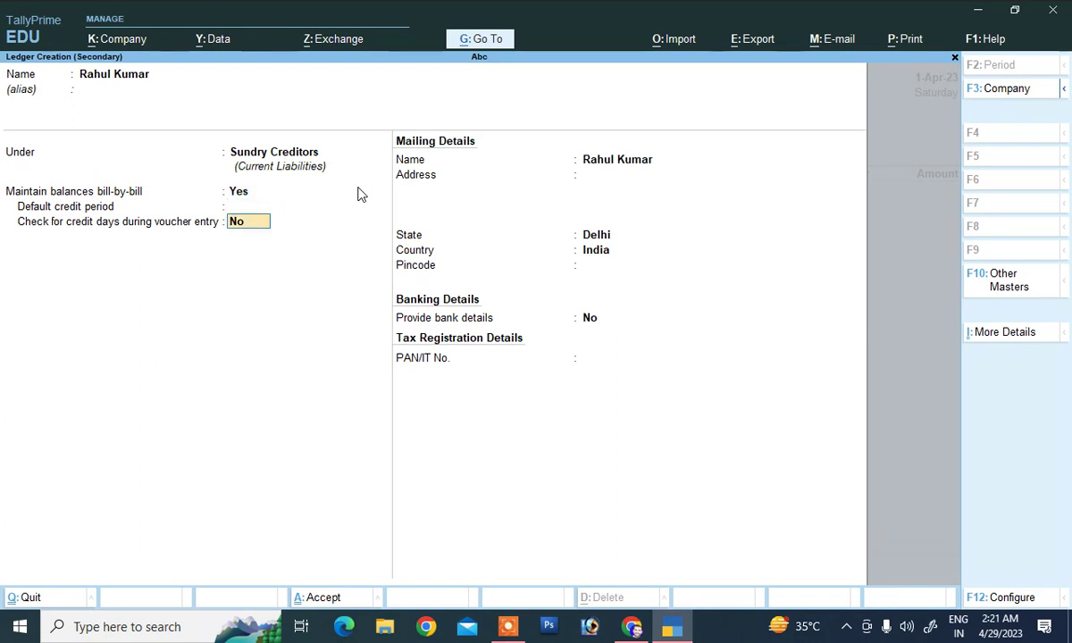
{"action": "key", "text": "Return"}
{"action": "key", "text": "Return"}
{"action": "key", "text": "Return"}
{"action": "key", "text": "Return"}
{"action": "key", "text": "Return"}
{"action": "key", "text": "Return"}
{"action": "key", "text": "Return"}
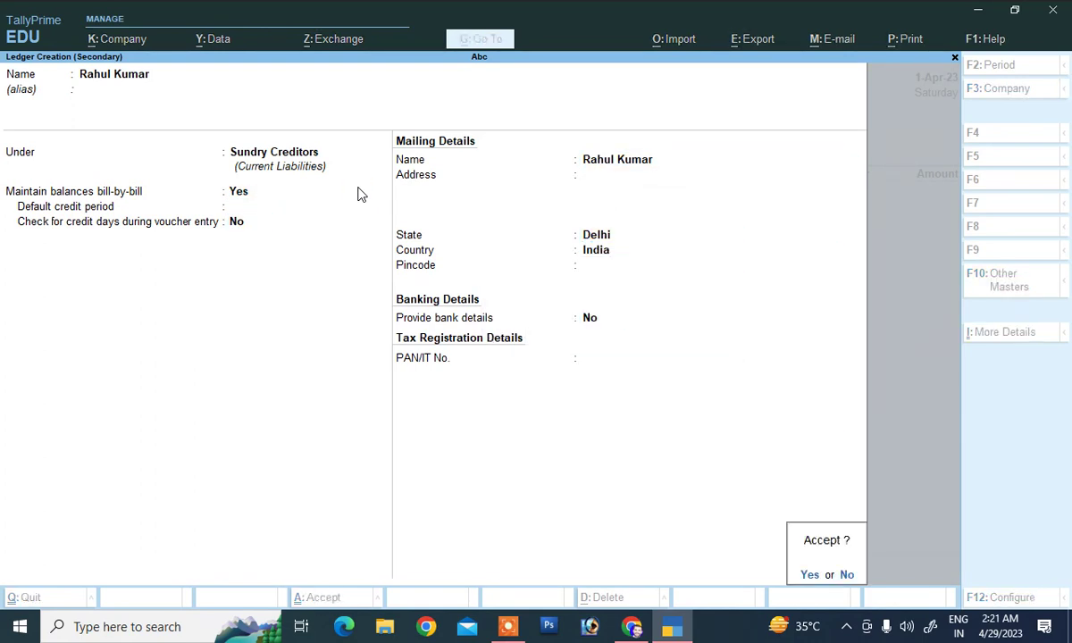
{"action": "key", "text": "y"}
Leave the receipt details blank and accept the default party details for the supplier
{"action": "key", "text": "Return"}
{"action": "key", "text": "Return"}
{"action": "key", "text": "Return"}
{"action": "key", "text": "Return"}
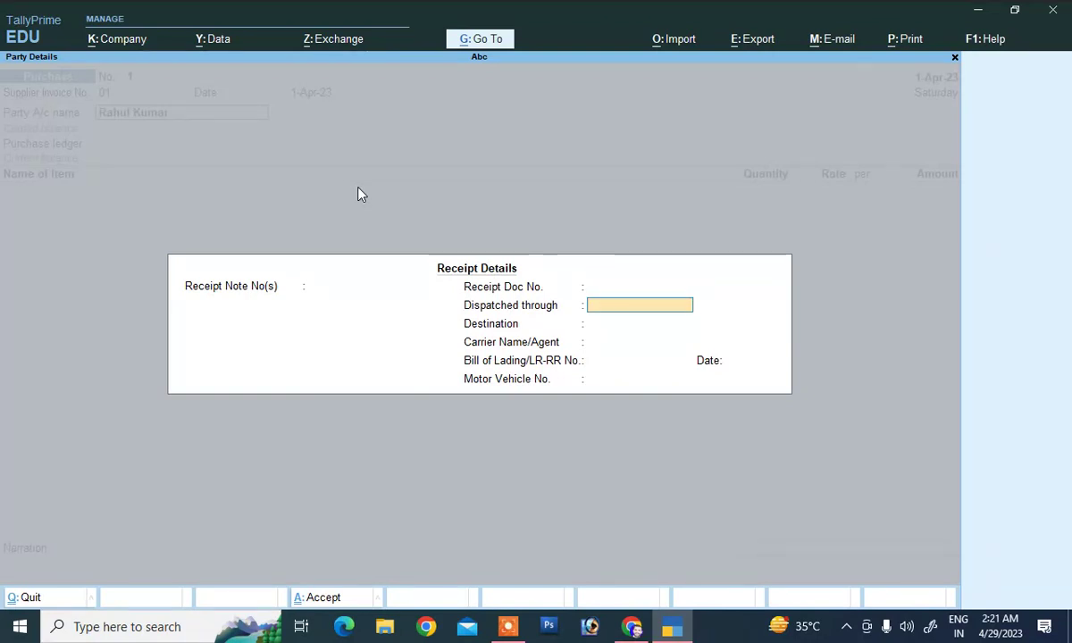
{"action": "key", "text": "Return"}
{"action": "key", "text": "Return"}
{"action": "key", "text": "Return"}
{"action": "key", "text": "Return"}
{"action": "key", "text": "Return"}
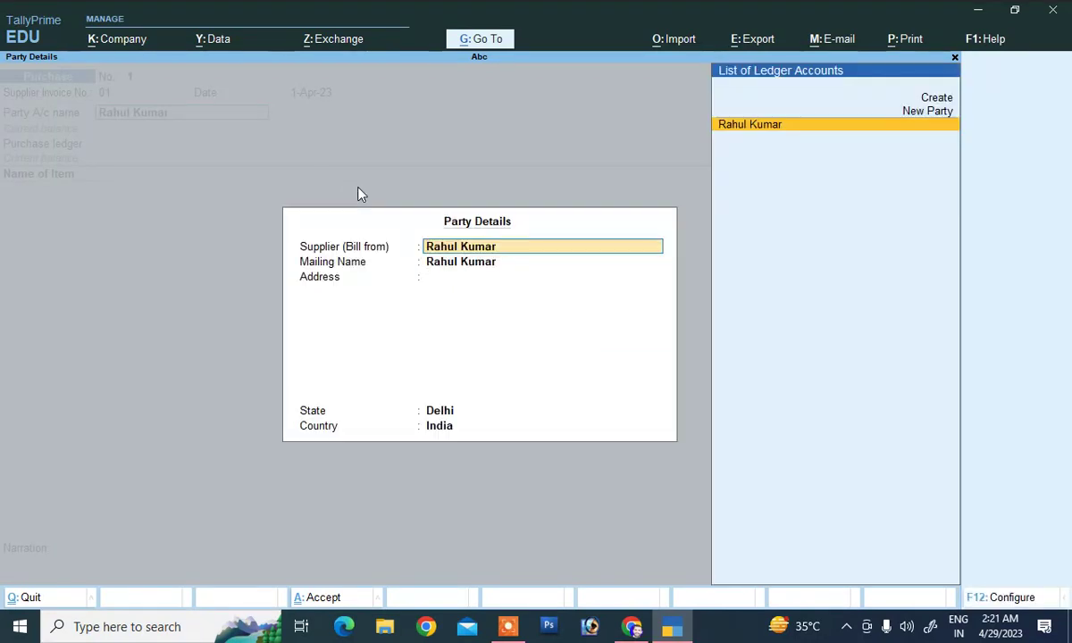
{"action": "key", "text": "Return"}
{"action": "key", "text": "Return"}
{"action": "key", "text": "Return"}
{"action": "key", "text": "Return"}
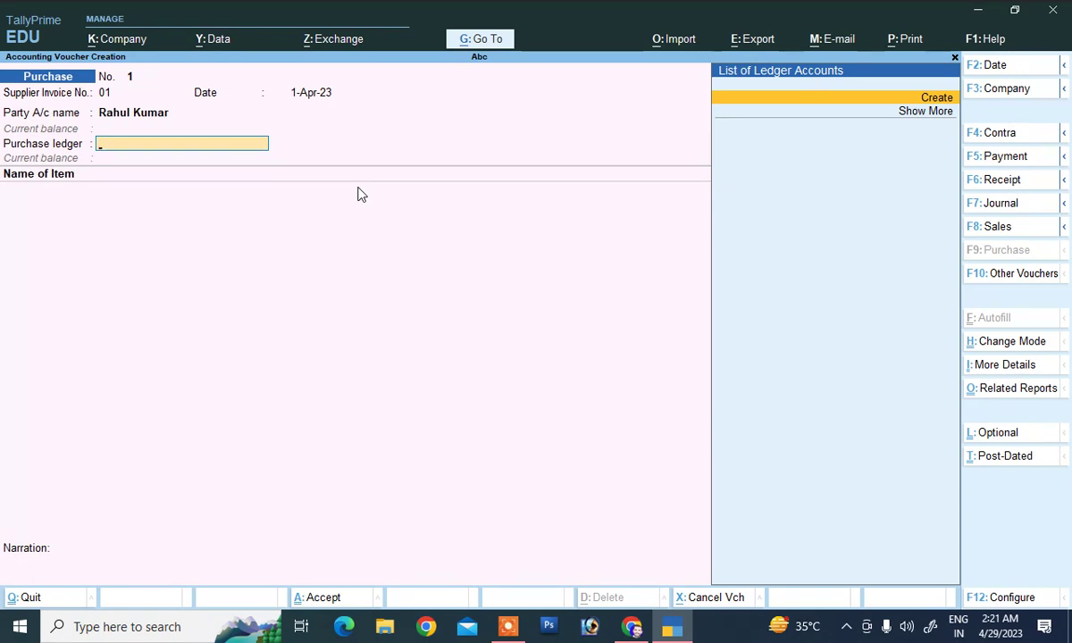
Create a purchase ledger named Purchase under Purchase Accounts with ledger type Not Applicable for the voucher
{"action": "left_click", "coordinate": [936, 97]}
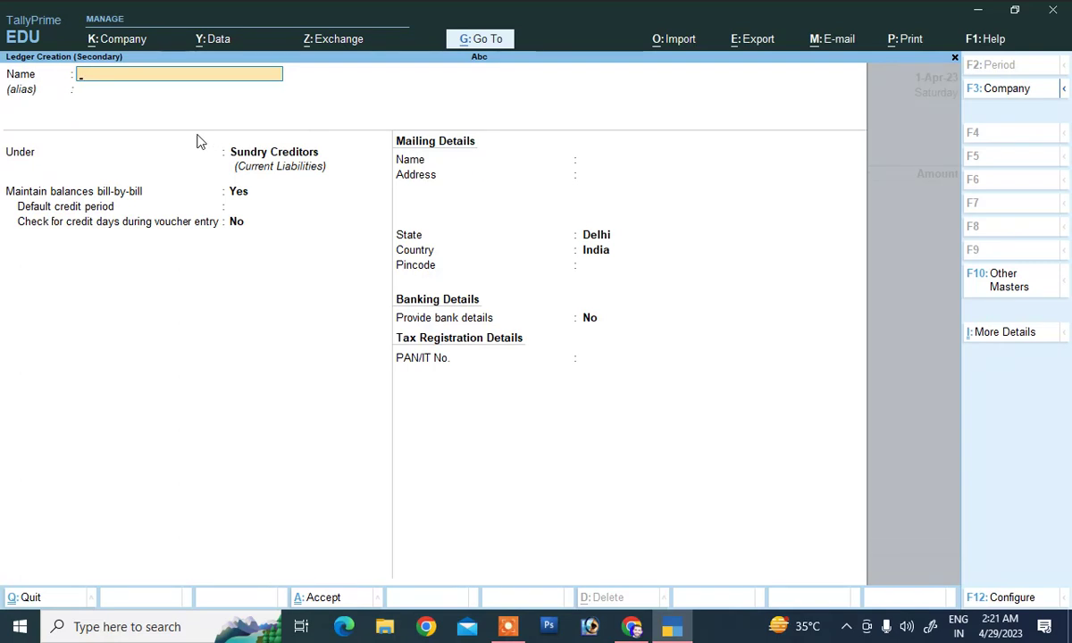
{"action": "type", "text": "Purchase"}
{"action": "key", "text": "Return"}
{"action": "type", "text": "P"}
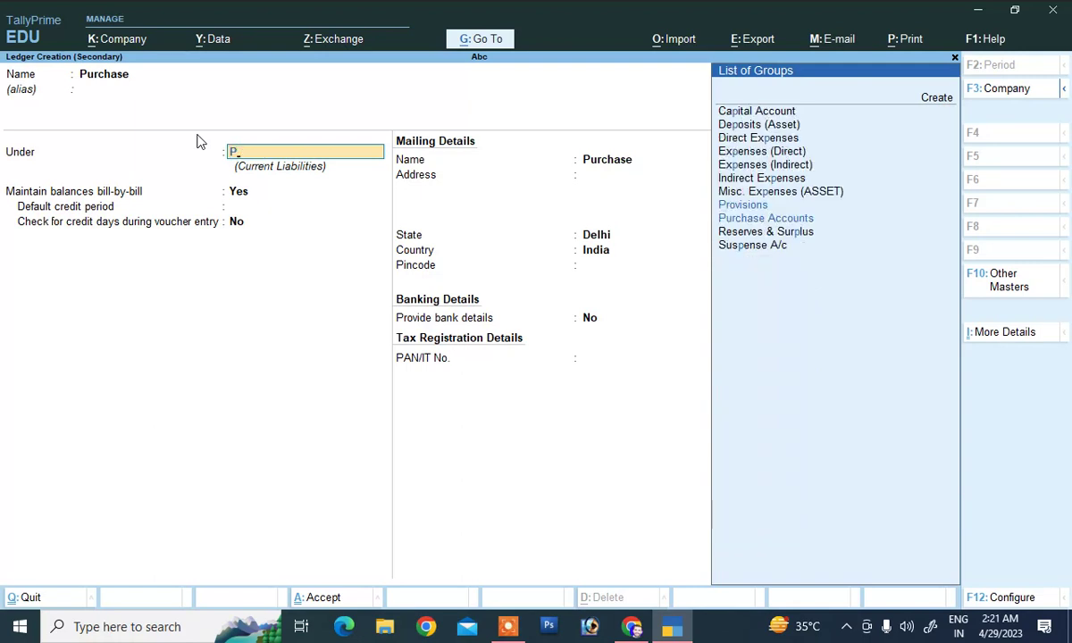
{"action": "key", "text": "Down"}
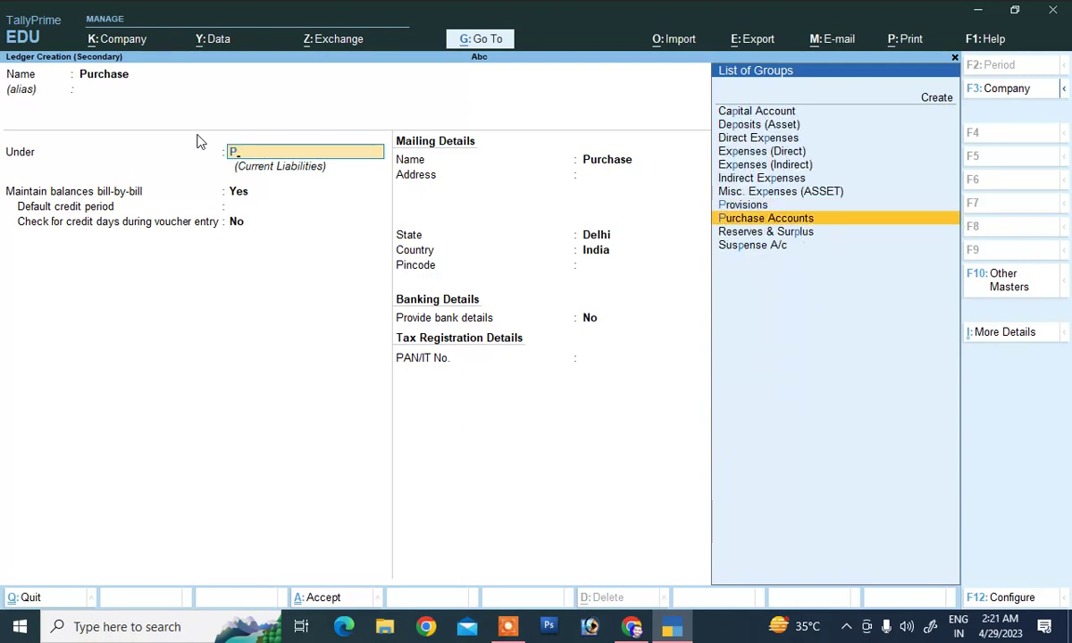
{"action": "key", "text": "Return"}
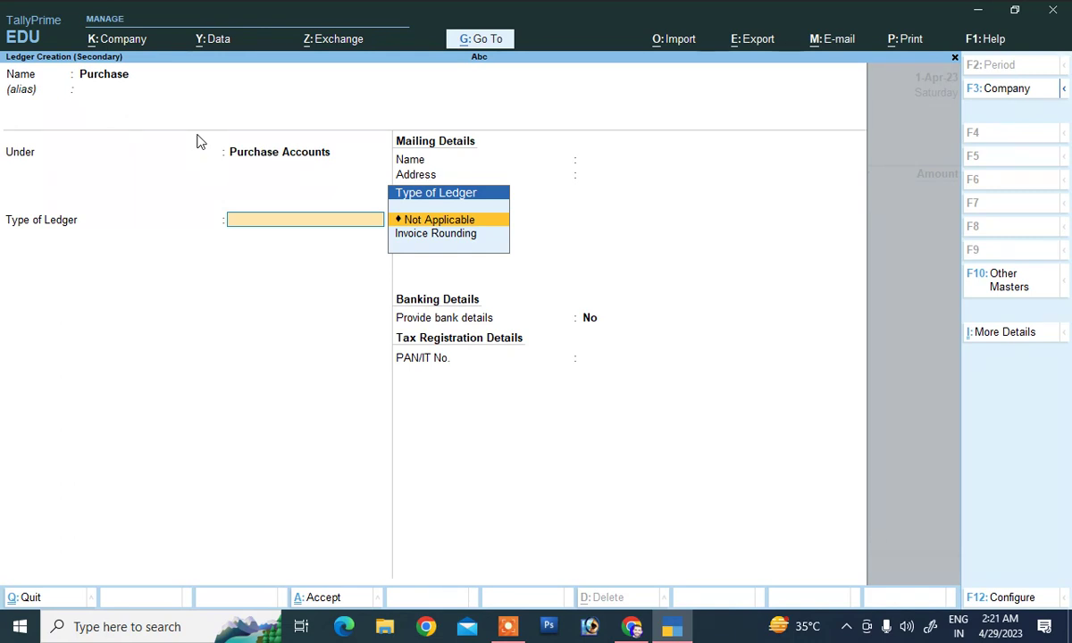
{"action": "key", "text": "Return"}
{"action": "key", "text": "Return"}
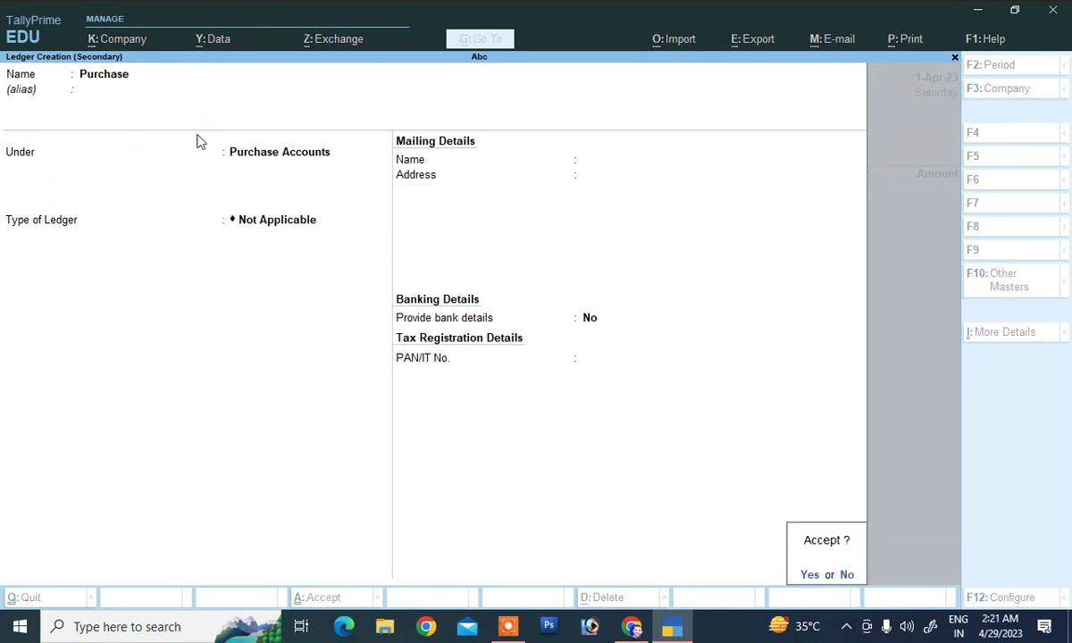
{"action": "key", "text": "Return"}
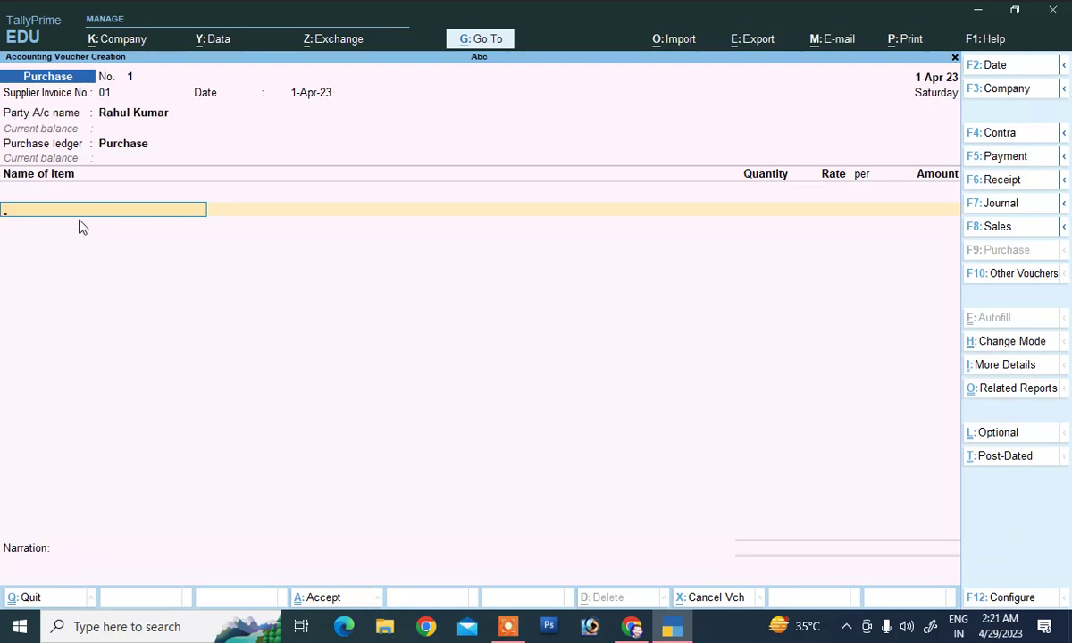
Start a new stock item named Shirt from the voucher's item line, leaving its alias blank
{"action": "key", "text": "alt+c"}
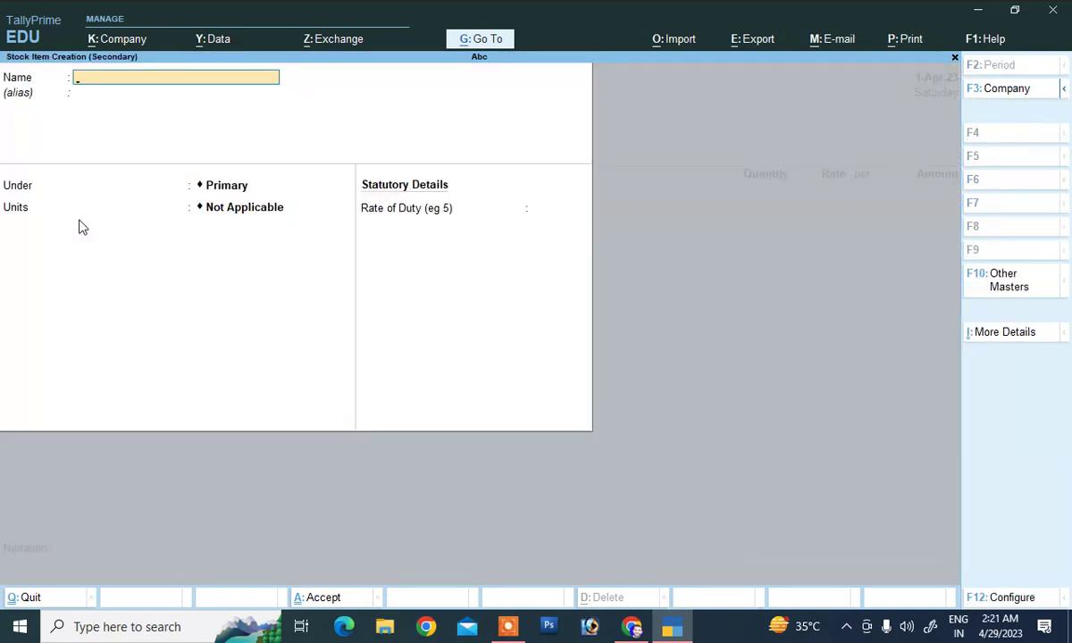
{"action": "type", "text": "Shirt"}
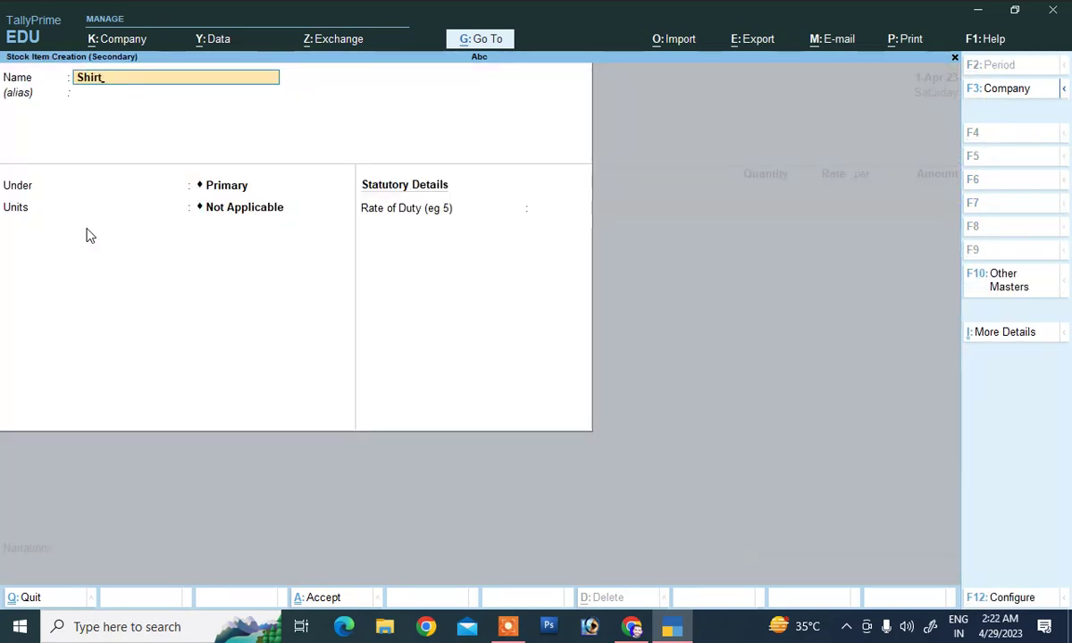
{"action": "key", "text": "Return"}
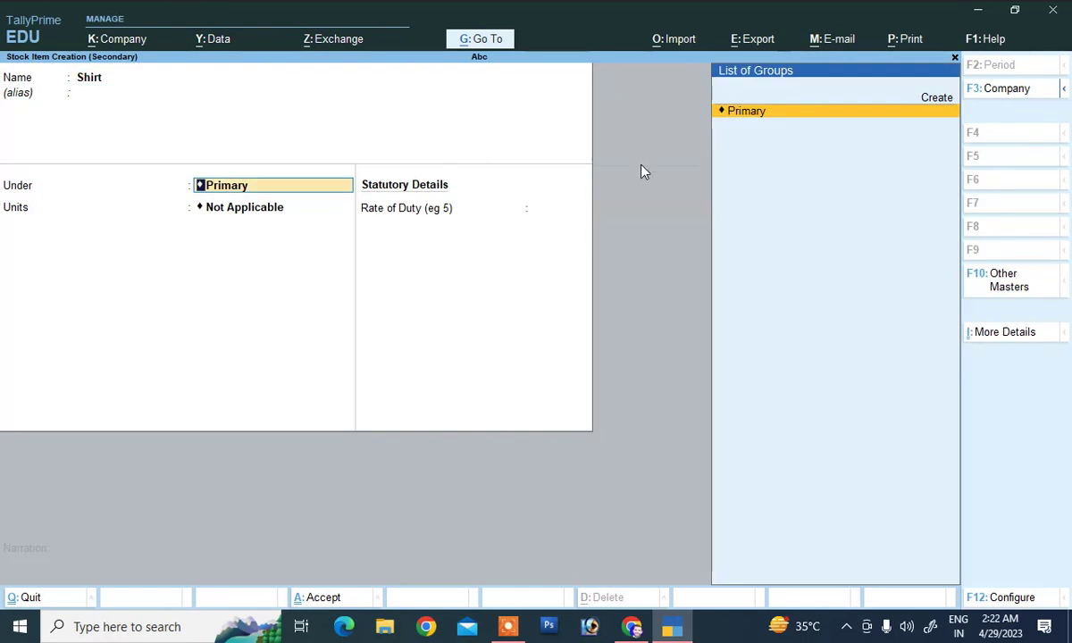
Create the stock group Cloth under Primary, without adding item quantities, and assign it to the Shirt item
{"action": "left_click", "coordinate": [937, 100]}
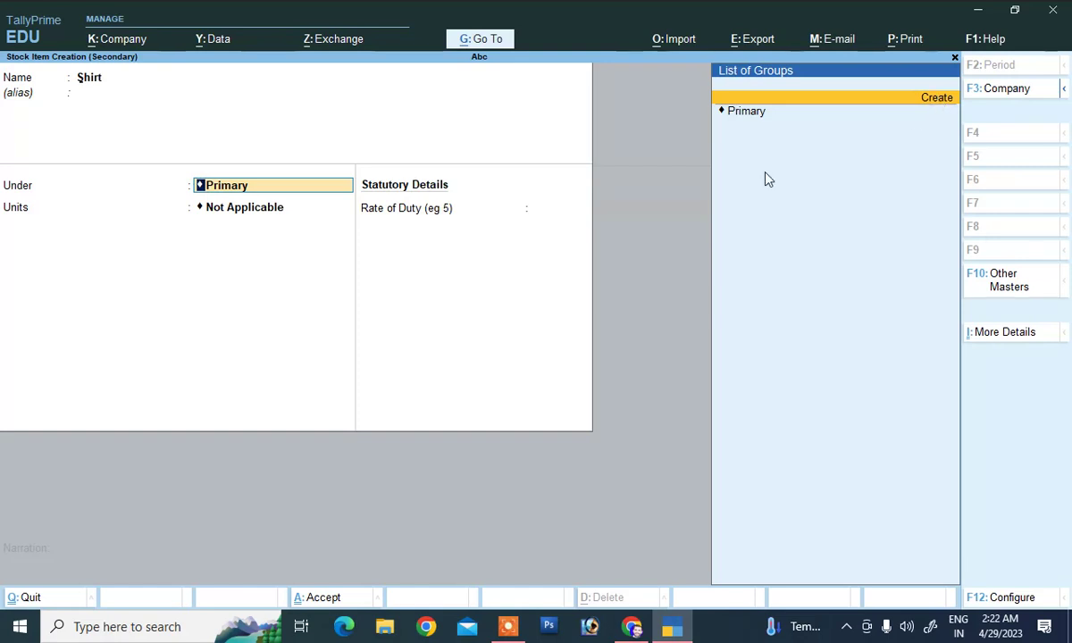
{"action": "type", "text": "Clo"}
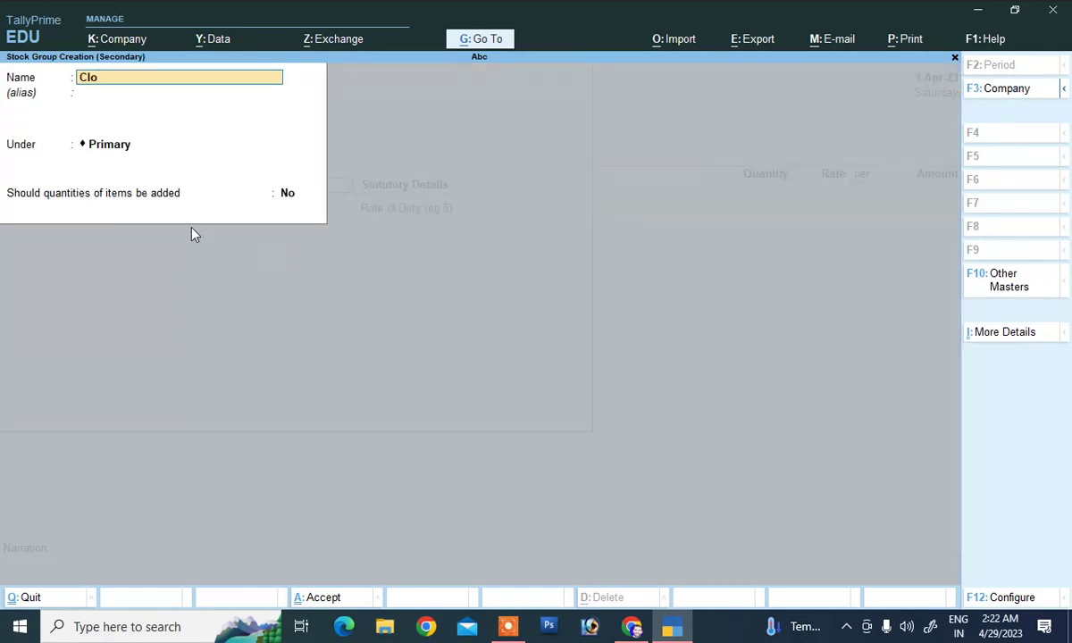
{"action": "type", "text": "th"}
{"action": "key", "text": "Return"}
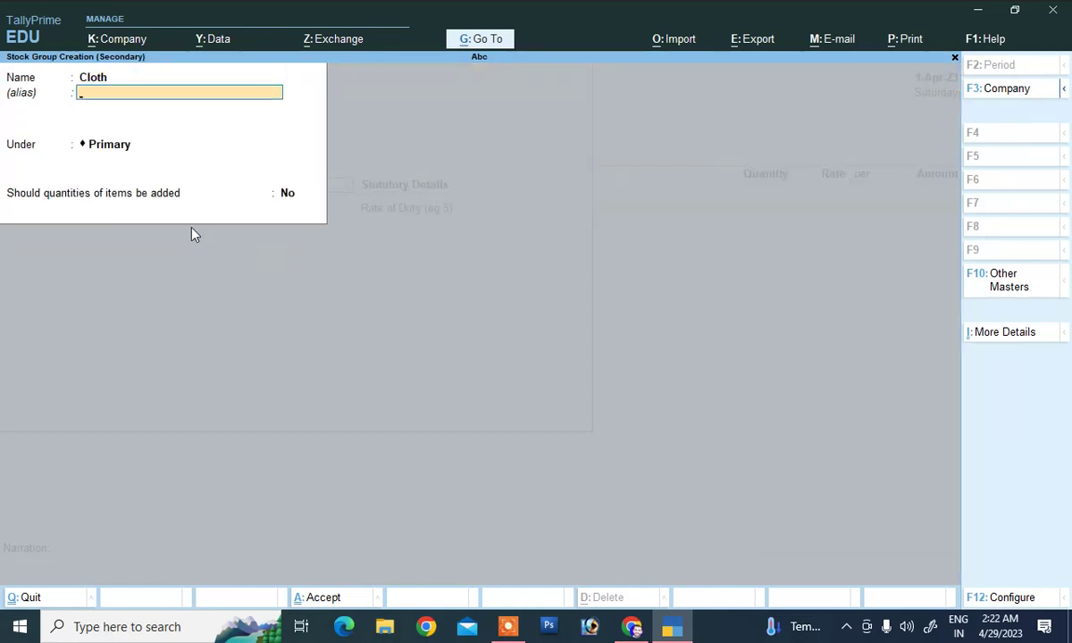
{"action": "key", "text": "Return"}
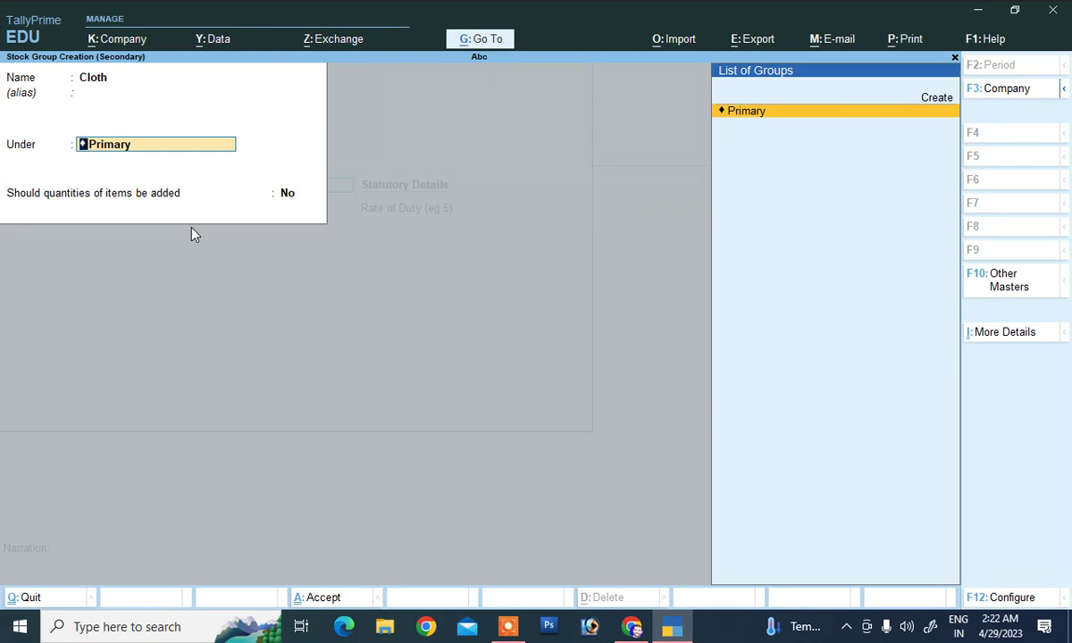
{"action": "key", "text": "Return"}
{"action": "key", "text": "Return"}
{"action": "key", "text": "Return"}
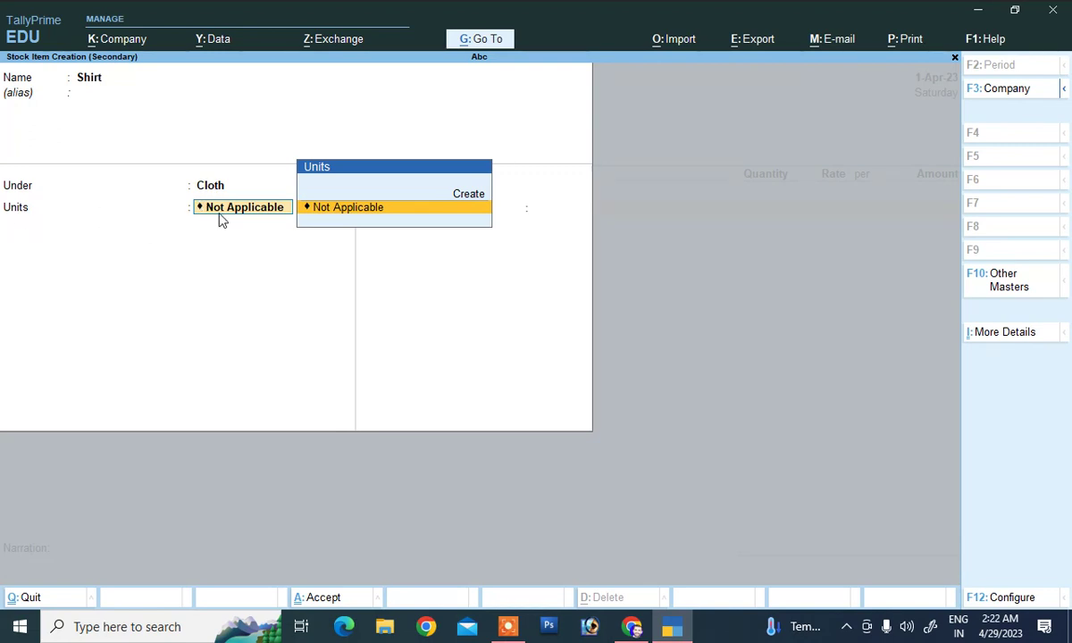
Create the unit pc with formal name Piece and 0 decimal places for Shirt, and save the item without a duty rate
{"action": "left_click", "coordinate": [466, 199]}
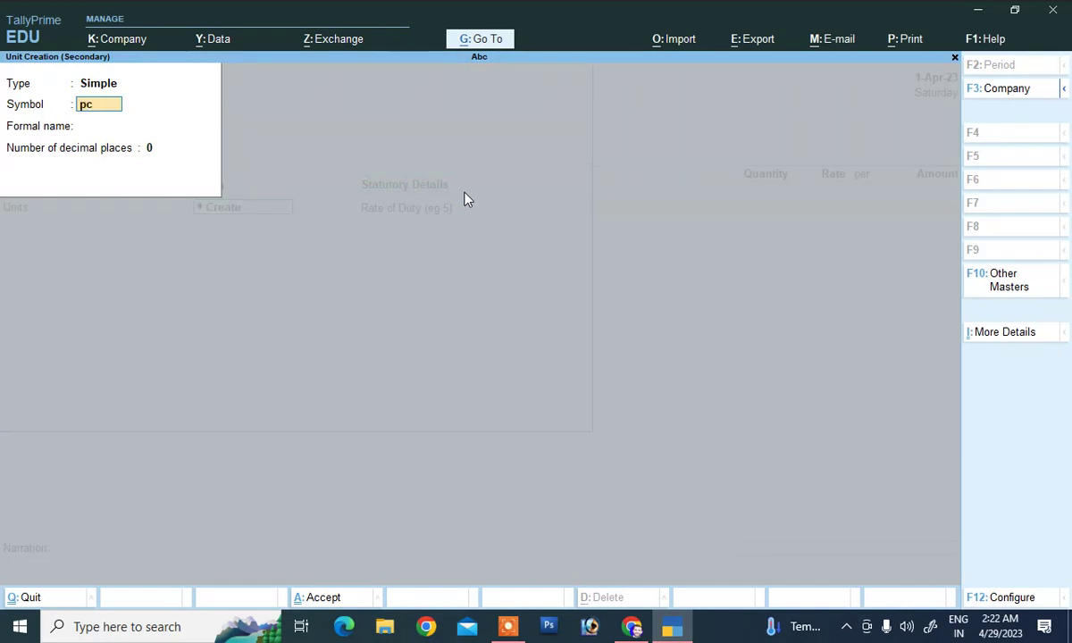
{"action": "key", "text": "Return"}
{"action": "type", "text": "Piece"}
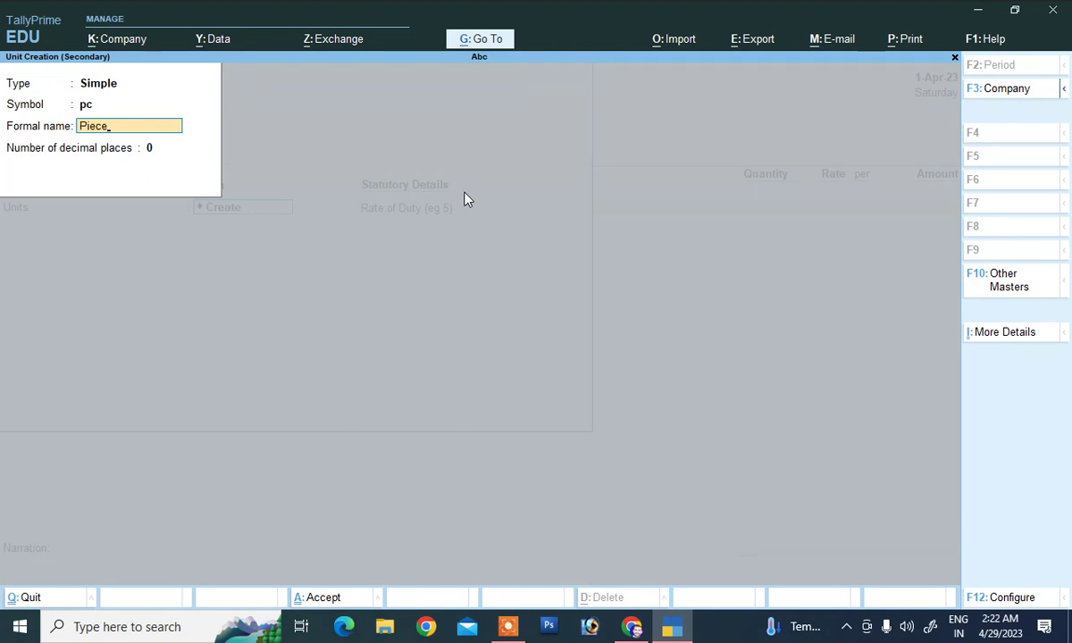
{"action": "key", "text": "Return"}
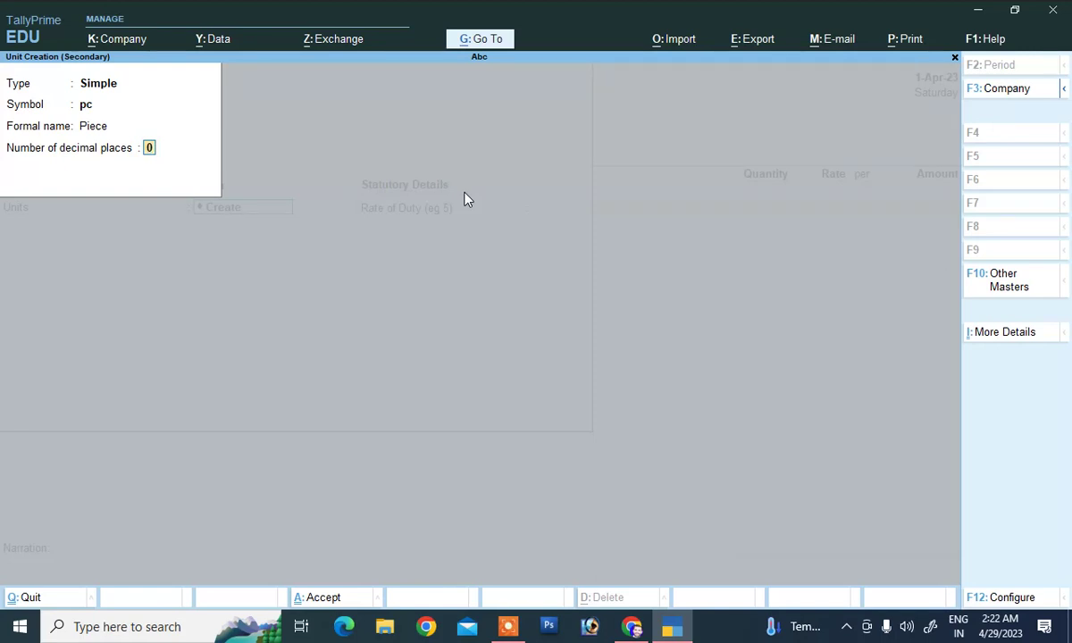
{"action": "key", "text": "Return"}
{"action": "key", "text": "Return"}
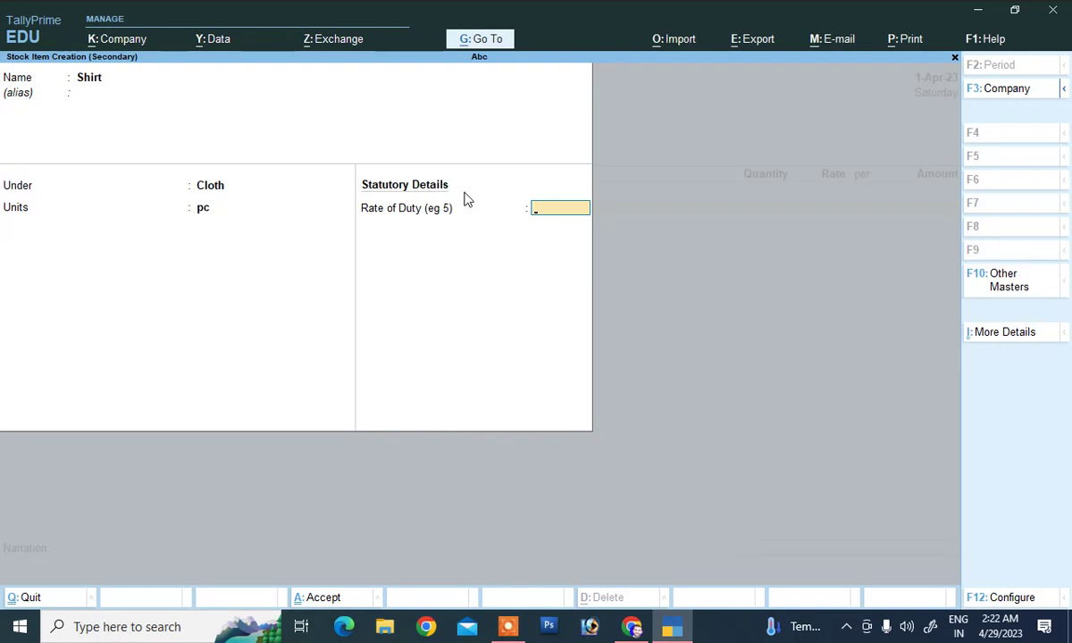
{"action": "key", "text": "Return"}
{"action": "key", "text": "Return"}
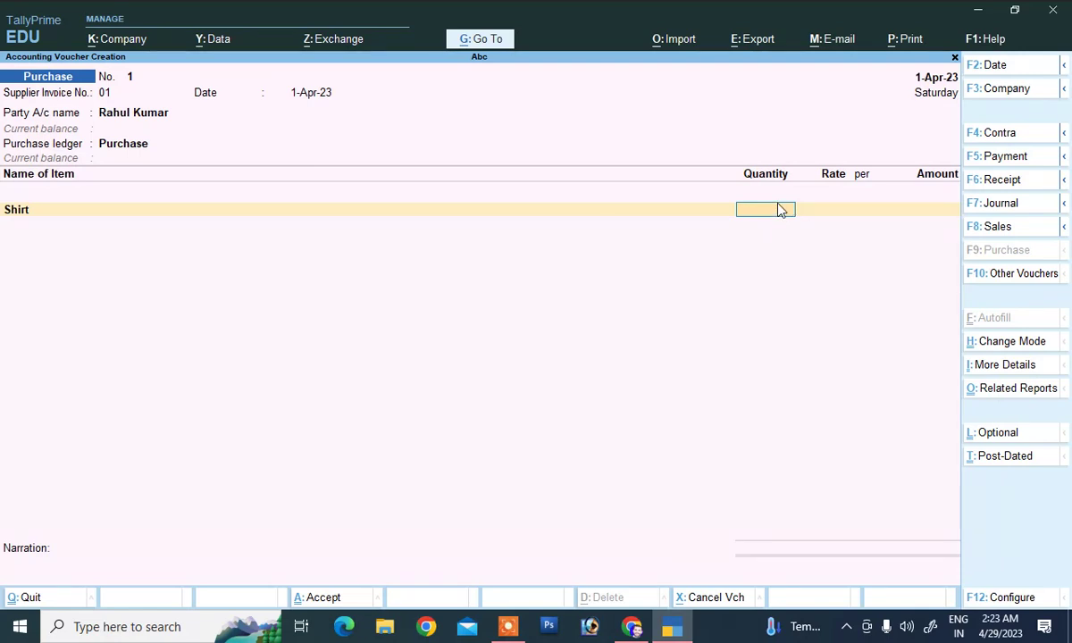
Enter 1,500 pc of Shirt at a rate of 260 per pc and end the voucher's item list
{"action": "type", "text": "00"}
{"action": "key", "text": "Return"}
{"action": "type", "text": "260"}
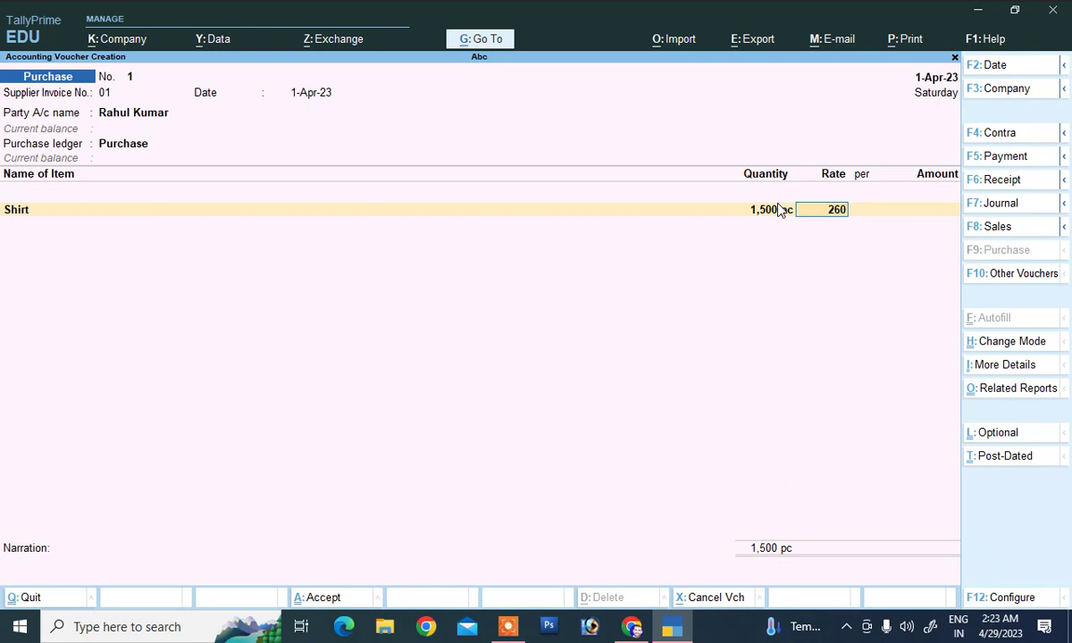
{"action": "key", "text": "Return"}
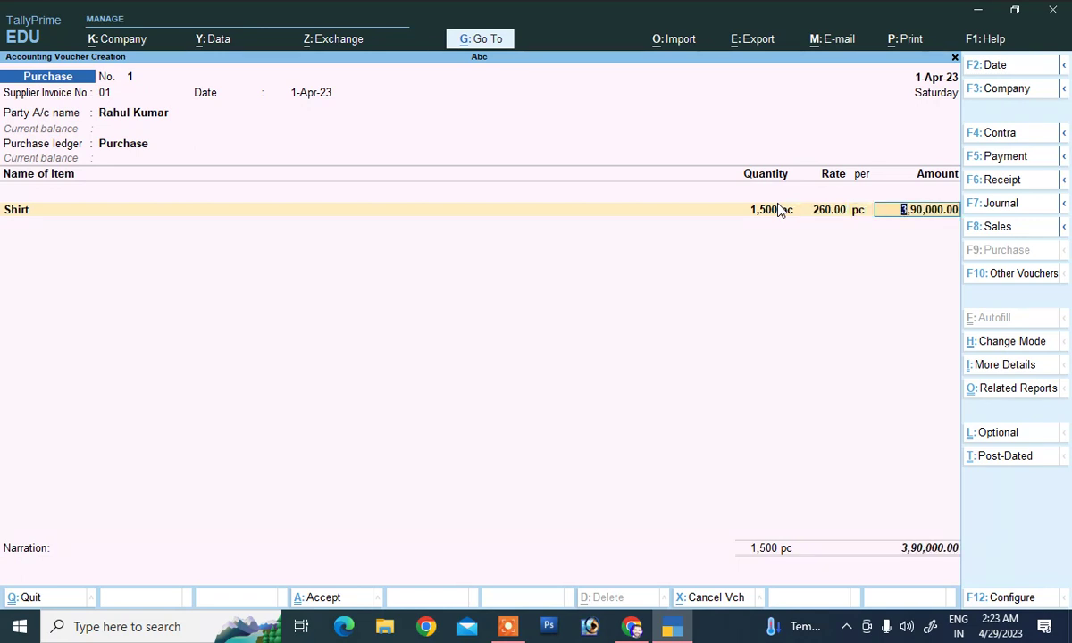
{"action": "key", "text": "Return"}
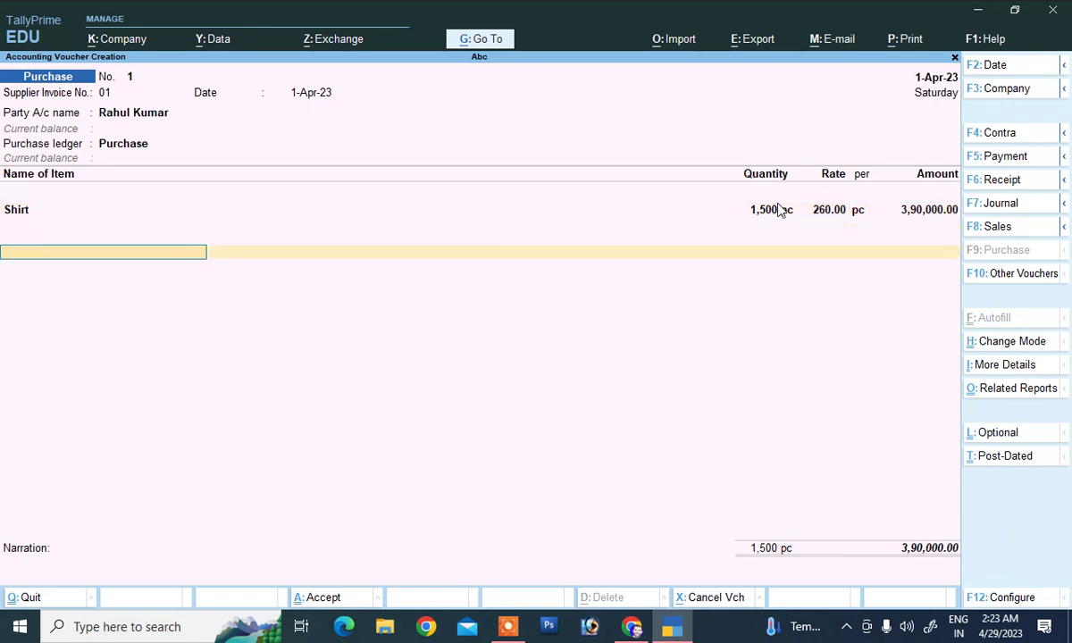
{"action": "key", "text": "Return"}
{"action": "key", "text": "Return"}
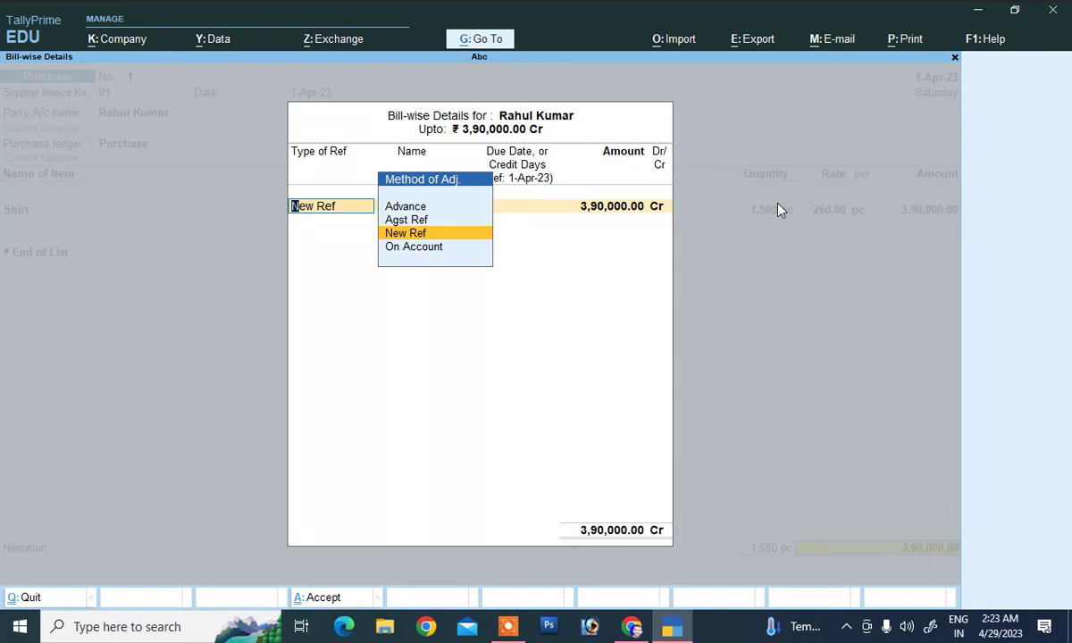
Allocate the full purchase amount to a New Ref bill named after the supplier, with 10 credit days
{"action": "key", "text": "Return"}
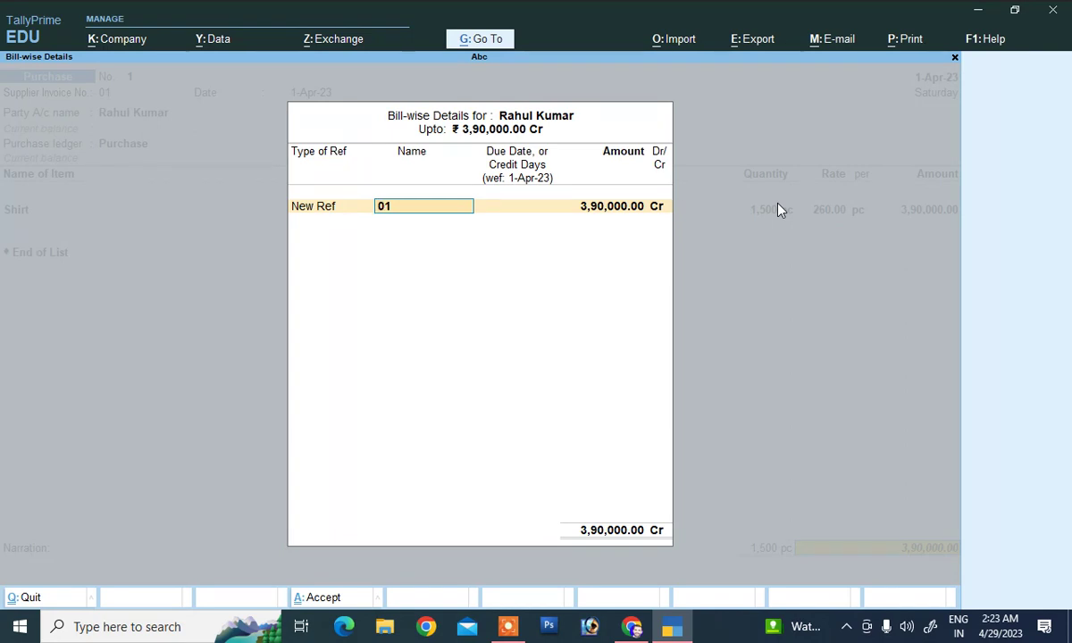
{"action": "type", "text": "Rahul Kumar"}
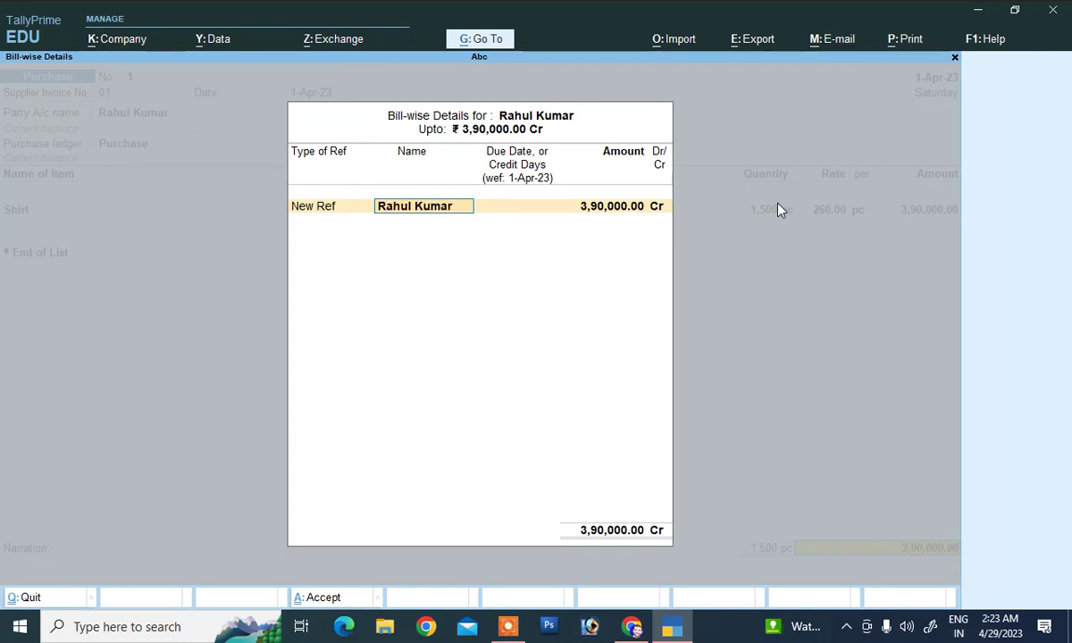
{"action": "key", "text": "Return"}
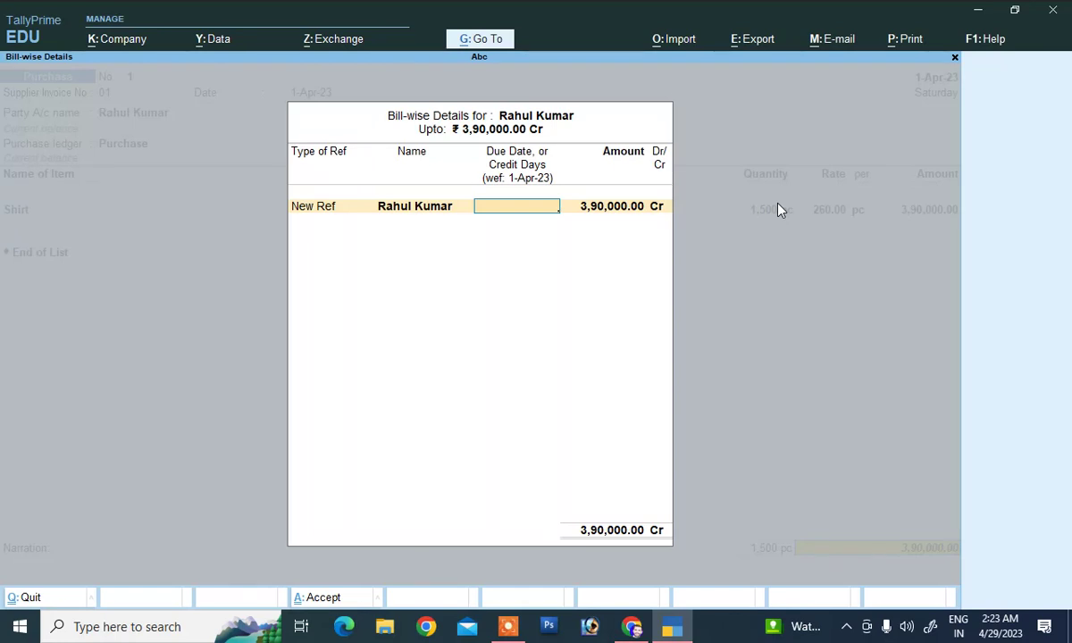
{"action": "type", "text": "10"}
{"action": "key", "text": "Return"}
{"action": "key", "text": "Return"}
{"action": "key", "text": "Return"}
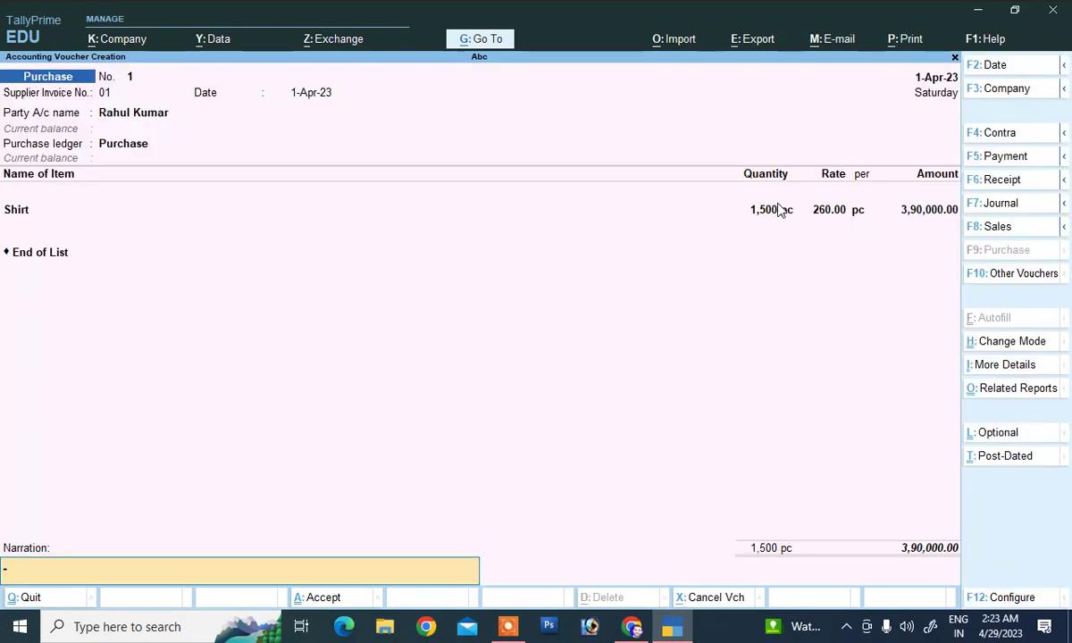
Add the narration "being purchase credit" and save the purchase voucher
{"action": "type", "text": "being purchase credit"}
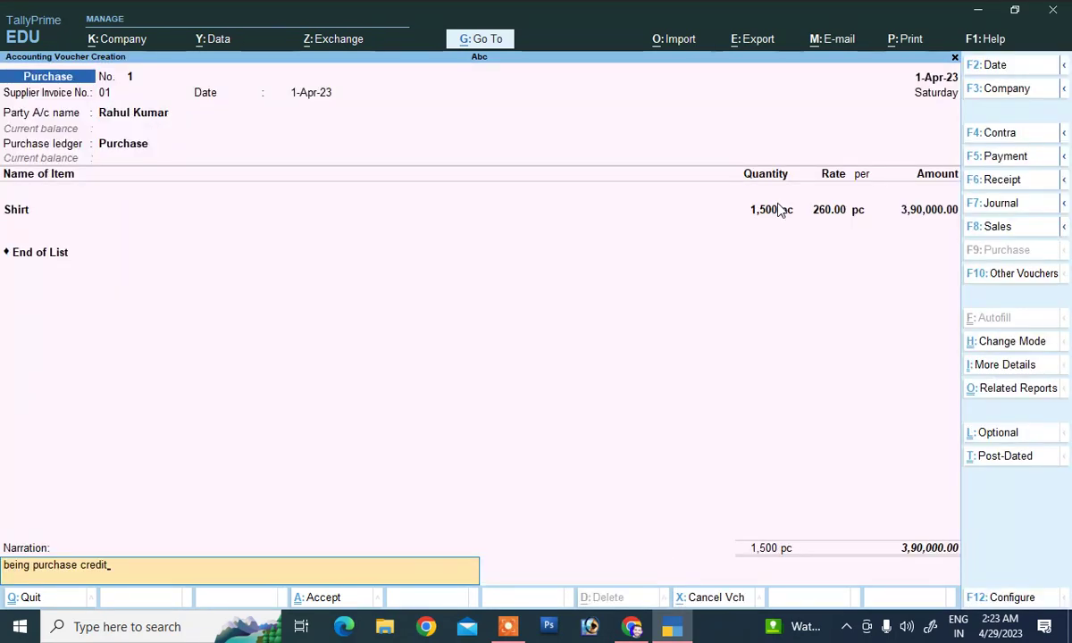
{"action": "key", "text": "Return"}
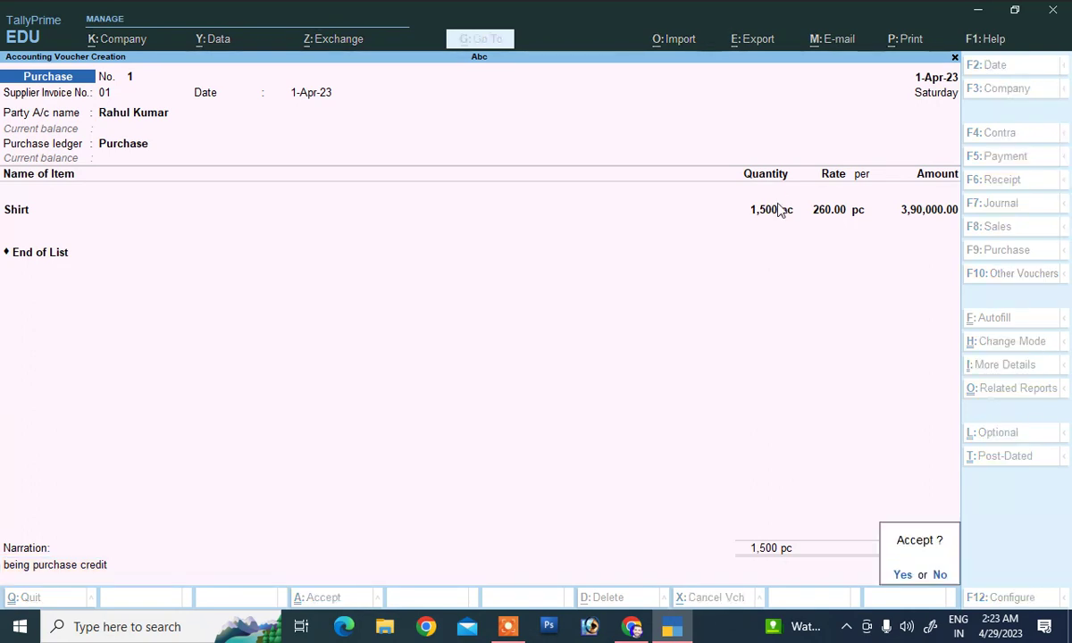
{"action": "key", "text": "Return"}
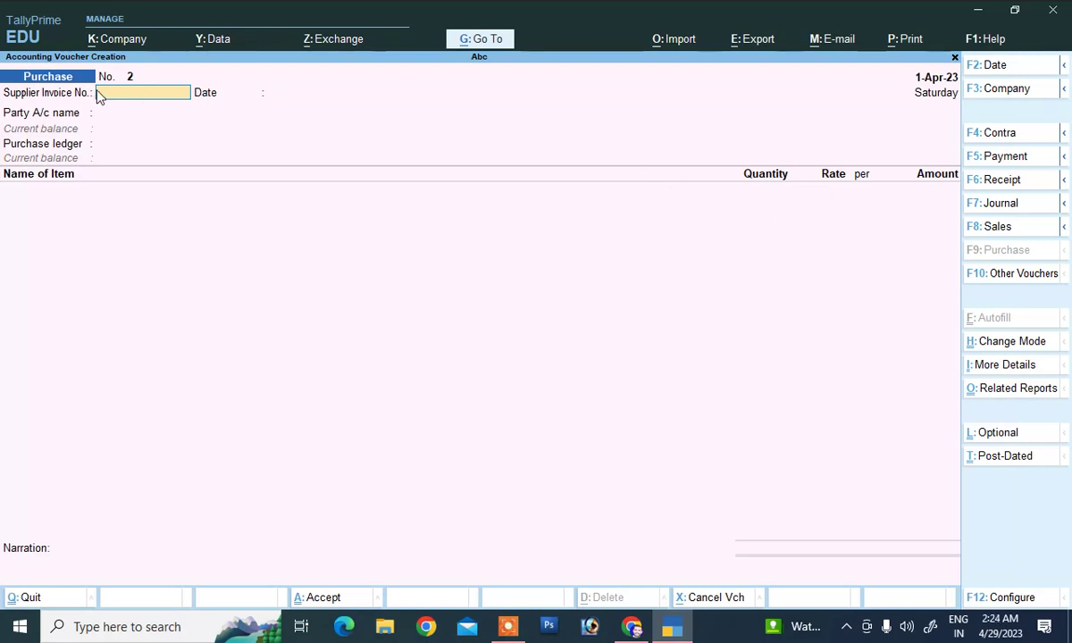
Start a payment voucher and select the supplier's ledger as the debit account
{"action": "left_click", "coordinate": [995, 158]}
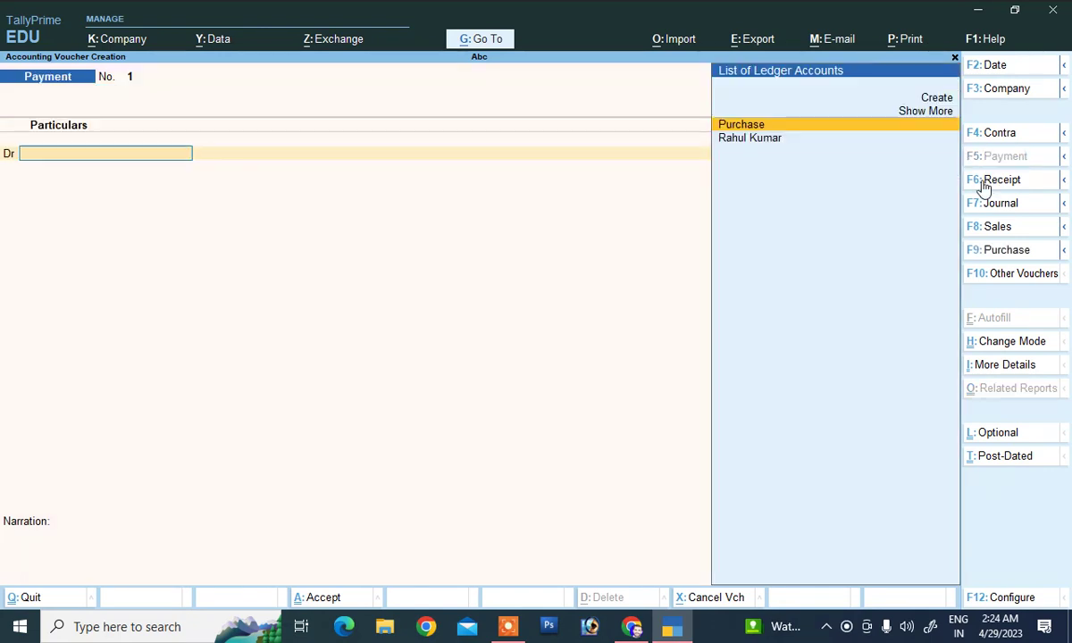
{"action": "left_click", "coordinate": [757, 141]}
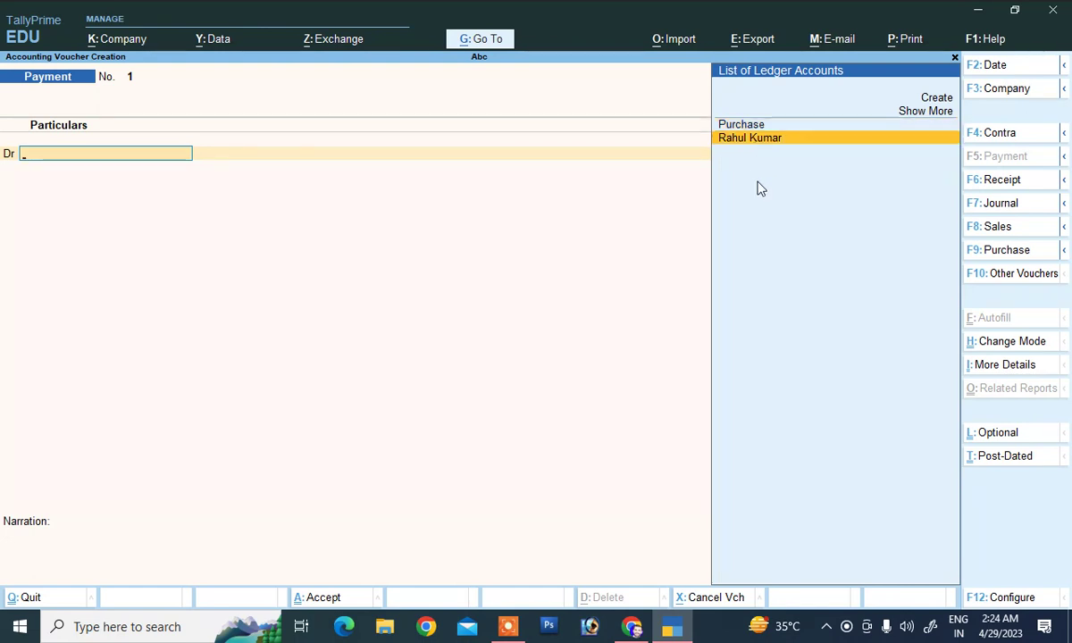
{"action": "key", "text": "Return"}
{"action": "key", "text": "BackSpace"}
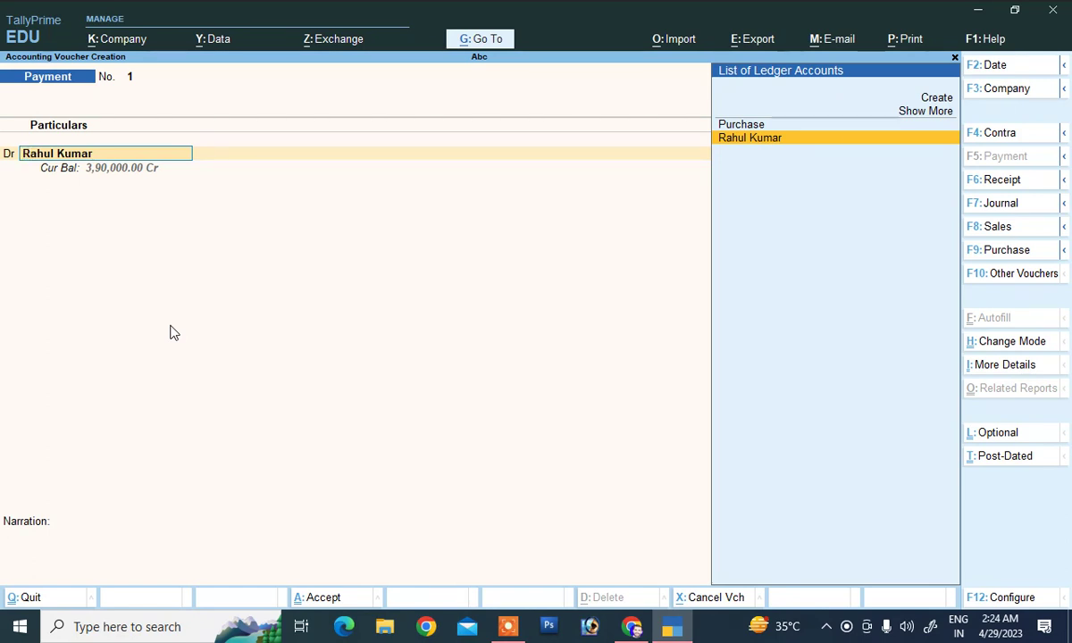
{"action": "type", "text": ","}
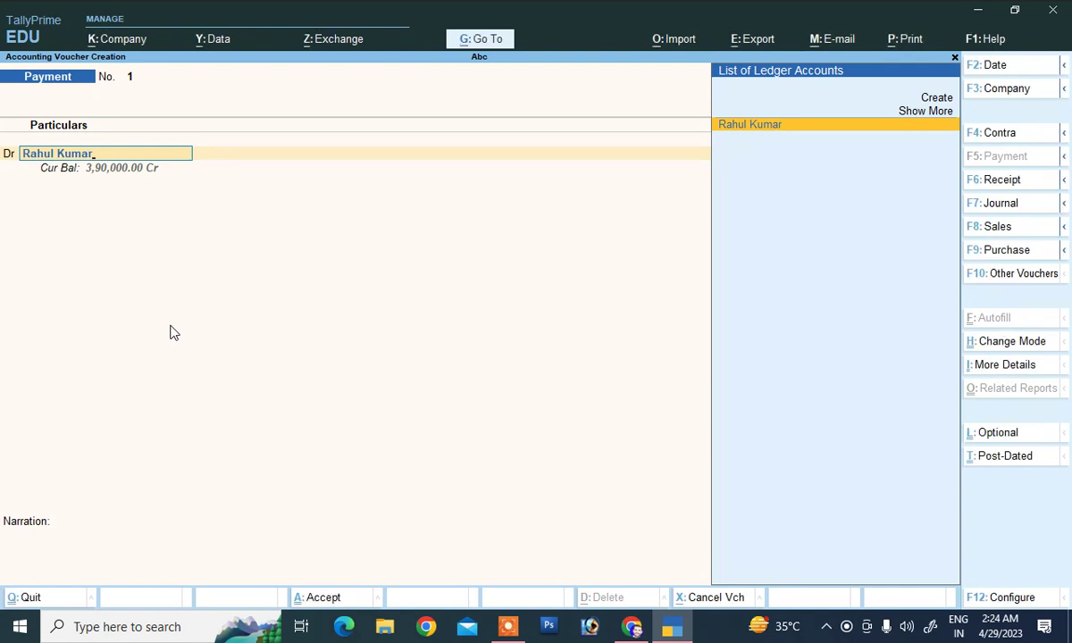
{"action": "key", "text": "Return"}
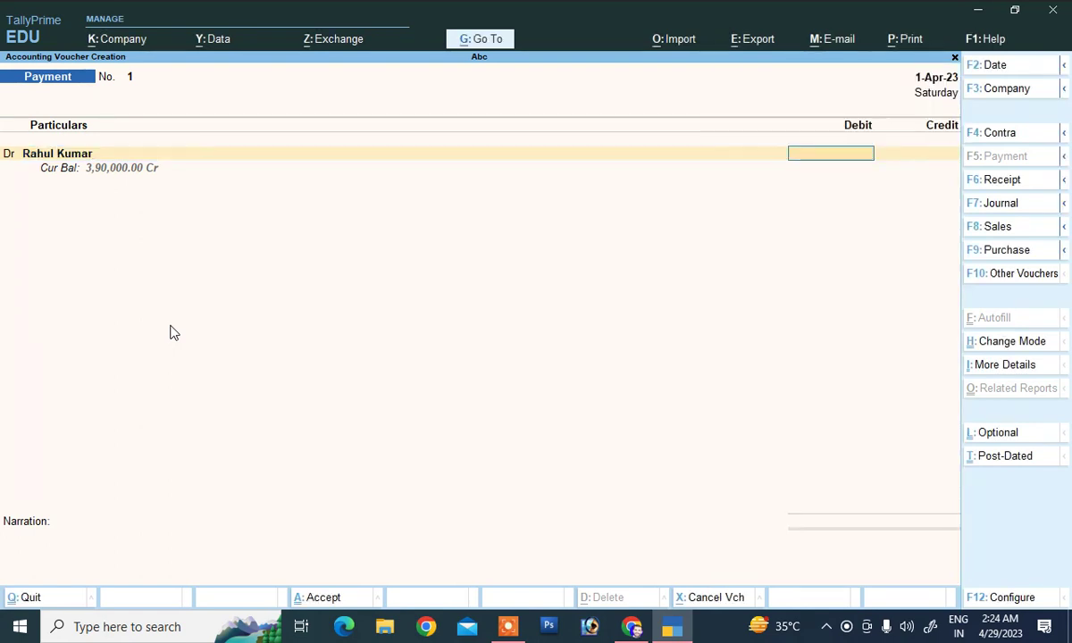
Debit the supplier 390000 and allocate it as Agst Ref to the supplier's pending bill dated 1-Apr-23
{"action": "type", "text": "390000"}
{"action": "key", "text": "Return"}
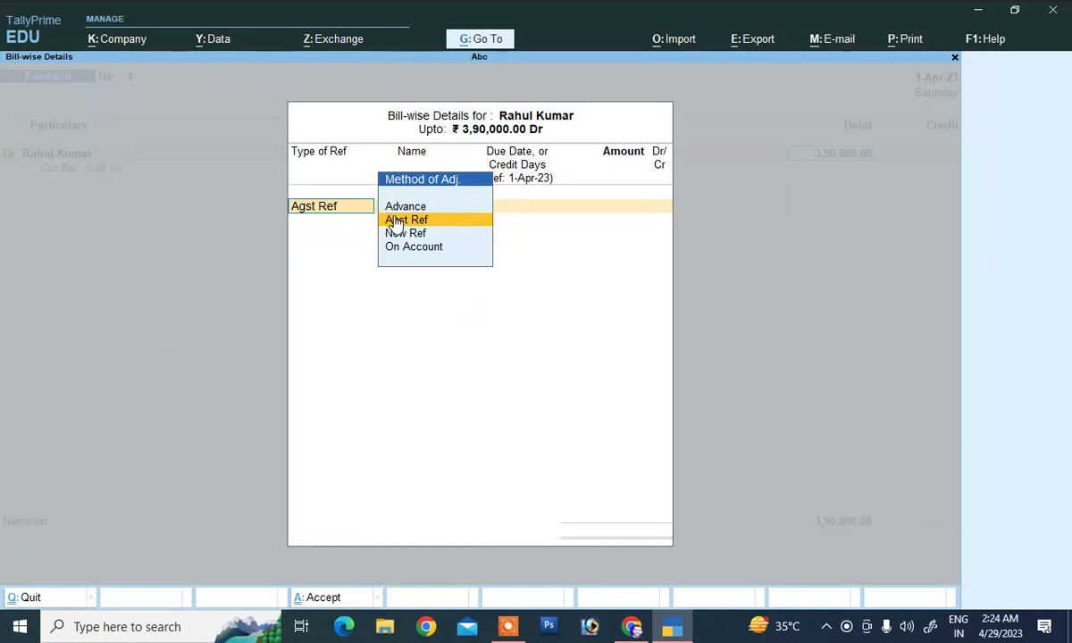
{"action": "key", "text": "Return"}
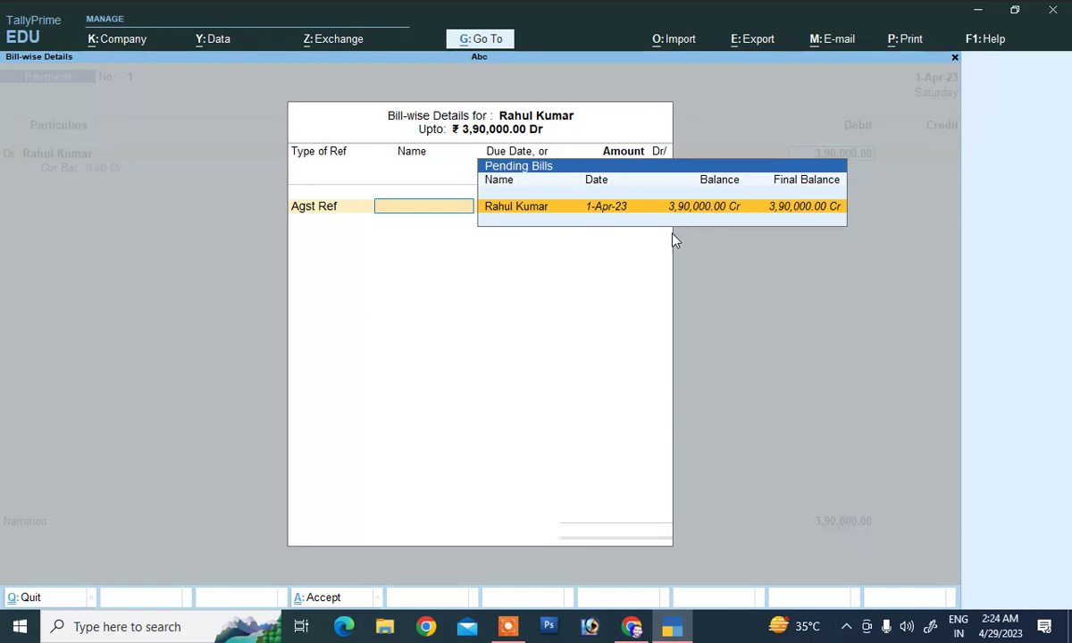
{"action": "key", "text": "Return"}
{"action": "key", "text": "Return"}
{"action": "key", "text": "Return"}
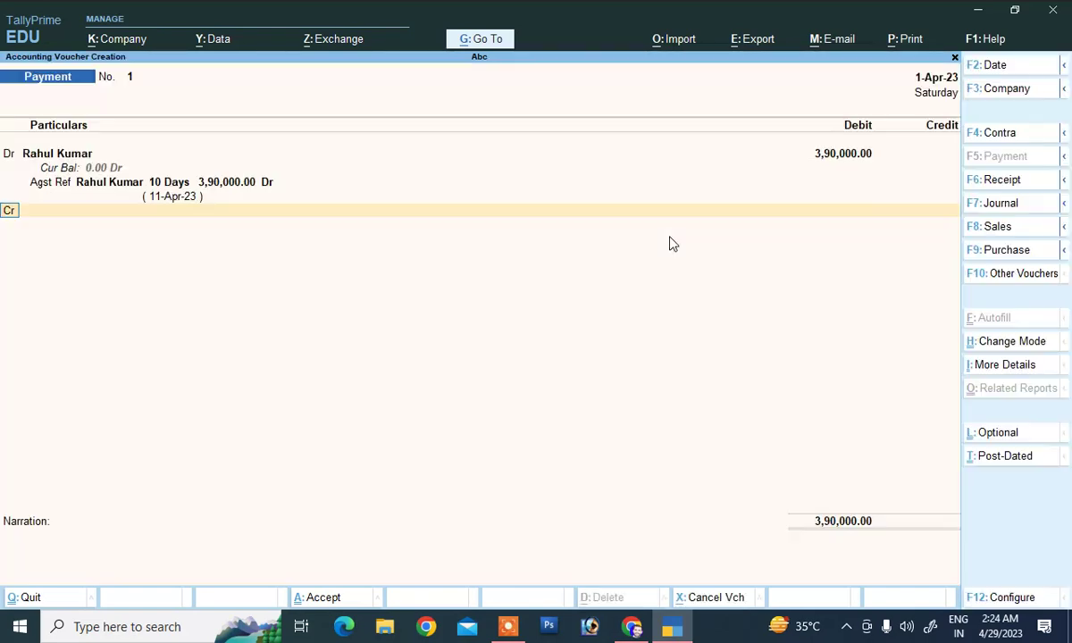
Credit the Cash ledger with 3,90,000.00 to balance the payment, continuing past the negative cash warning
{"action": "key", "text": "Return"}
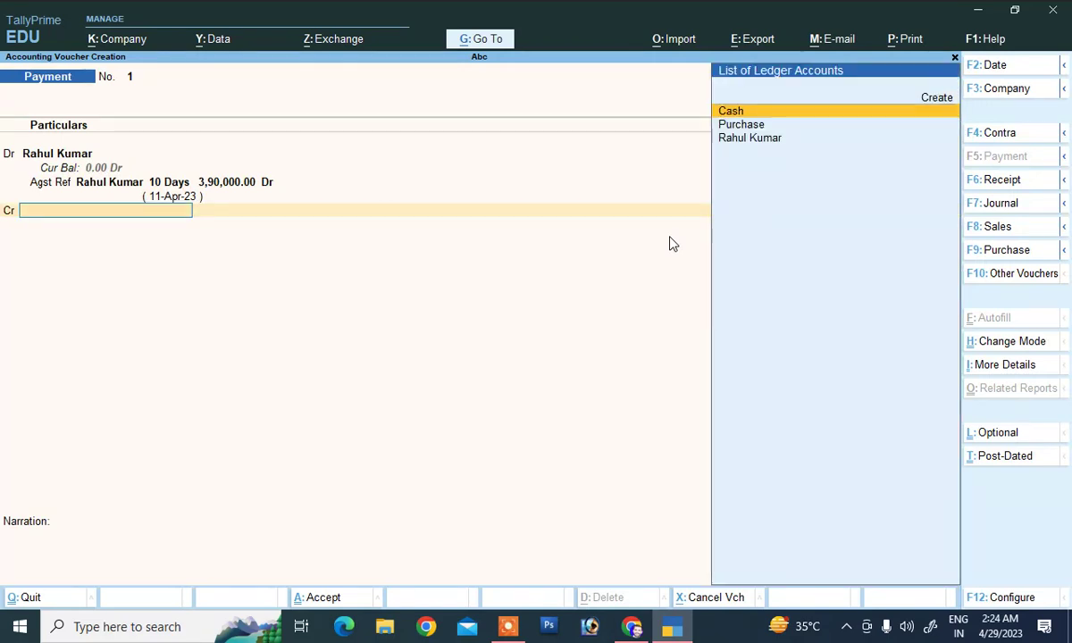
{"action": "key", "text": "Down"}
{"action": "key", "text": "Up"}
{"action": "key", "text": "Return"}
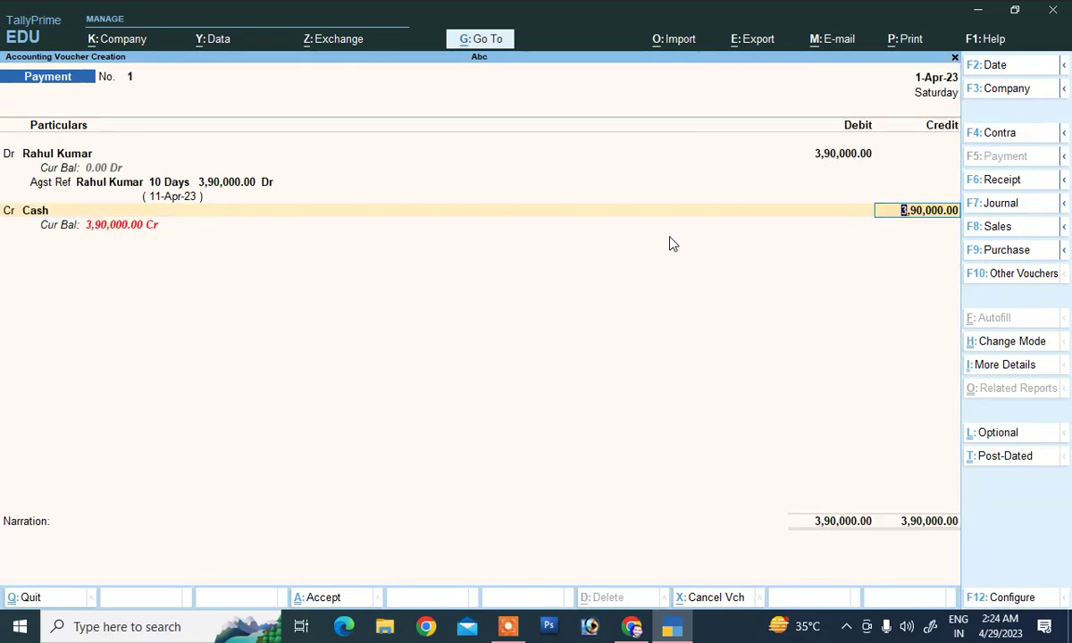
{"action": "key", "text": "Return"}
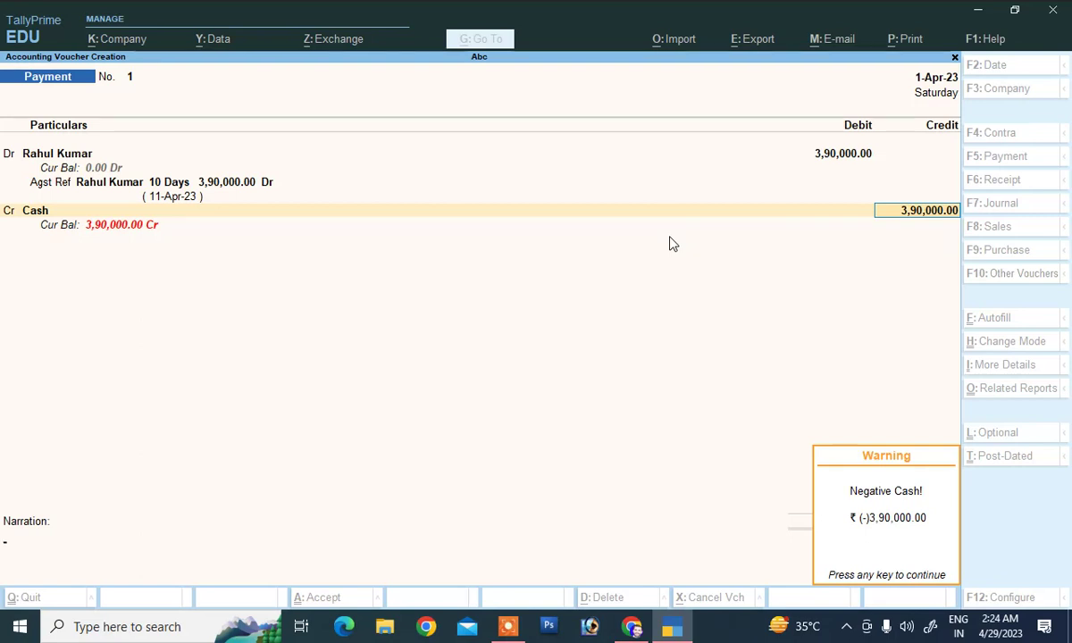
{"action": "key", "text": "Return"}
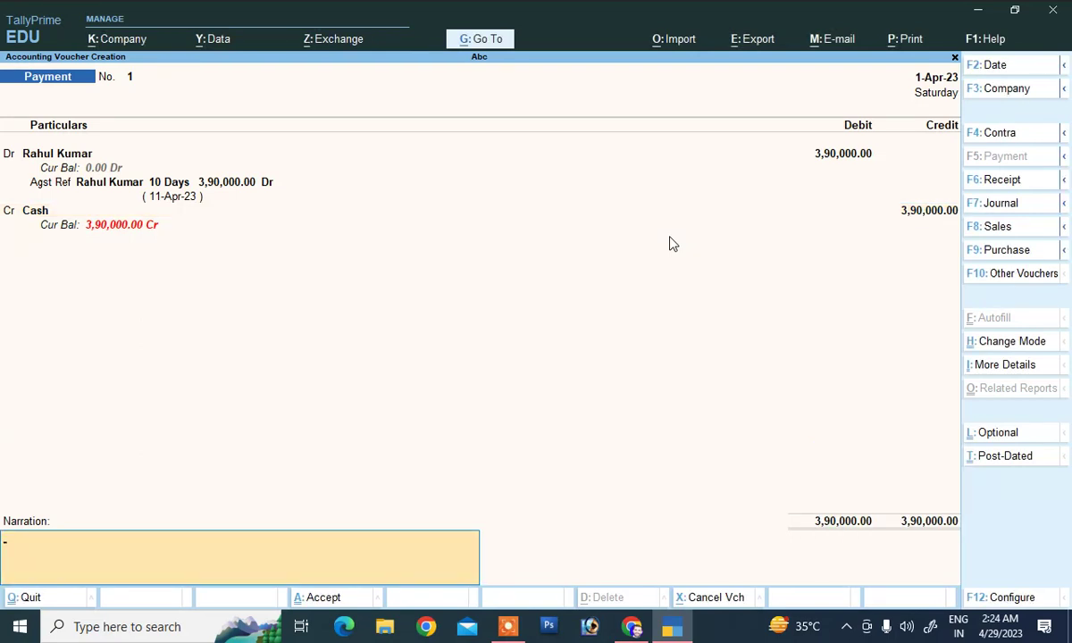
Add a narration stating that cash was paid to the supplier, and save the payment voucher
{"action": "type", "text": "being cash paid to rahul"}
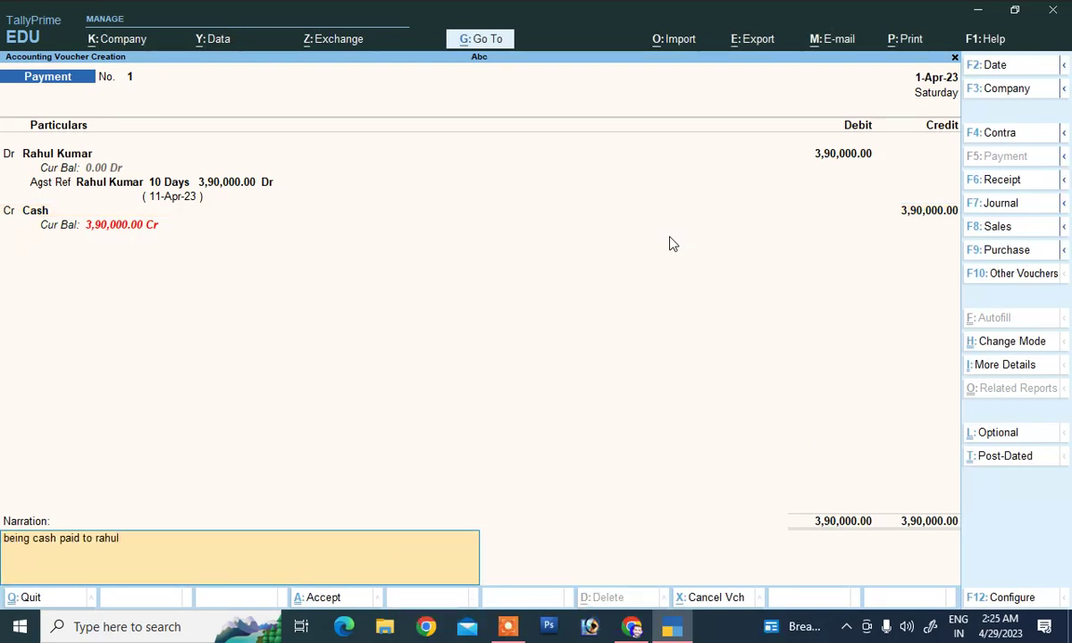
{"action": "key", "text": "Return"}
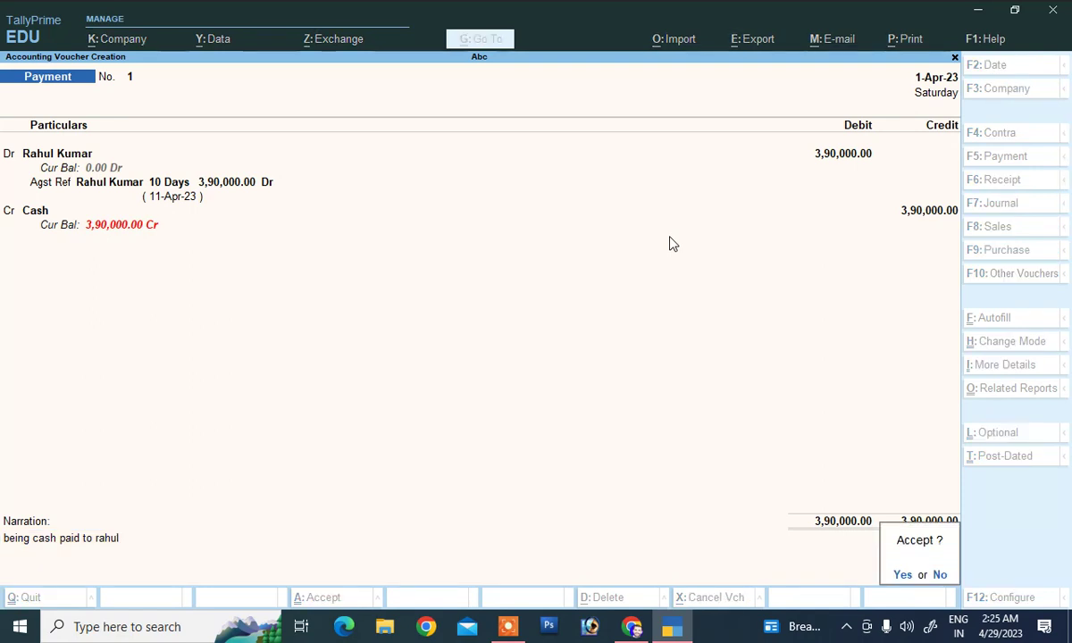
{"action": "key", "text": "Return"}
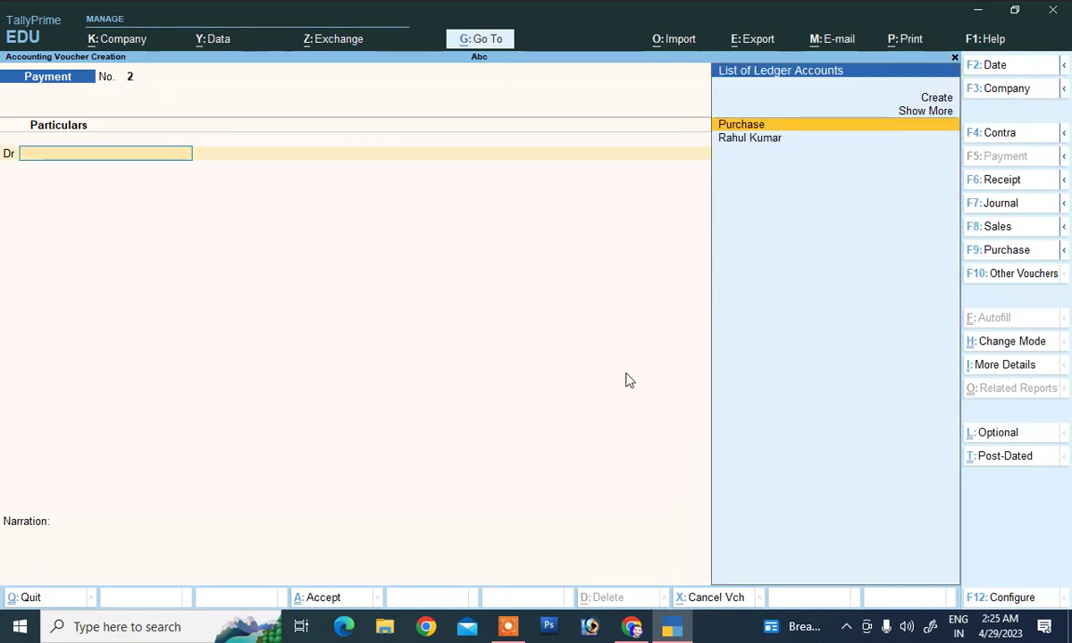
Start a sales voucher and a new party ledger from it, entering the customer's full name and leaving the alias blank
{"action": "left_click", "coordinate": [998, 228]}
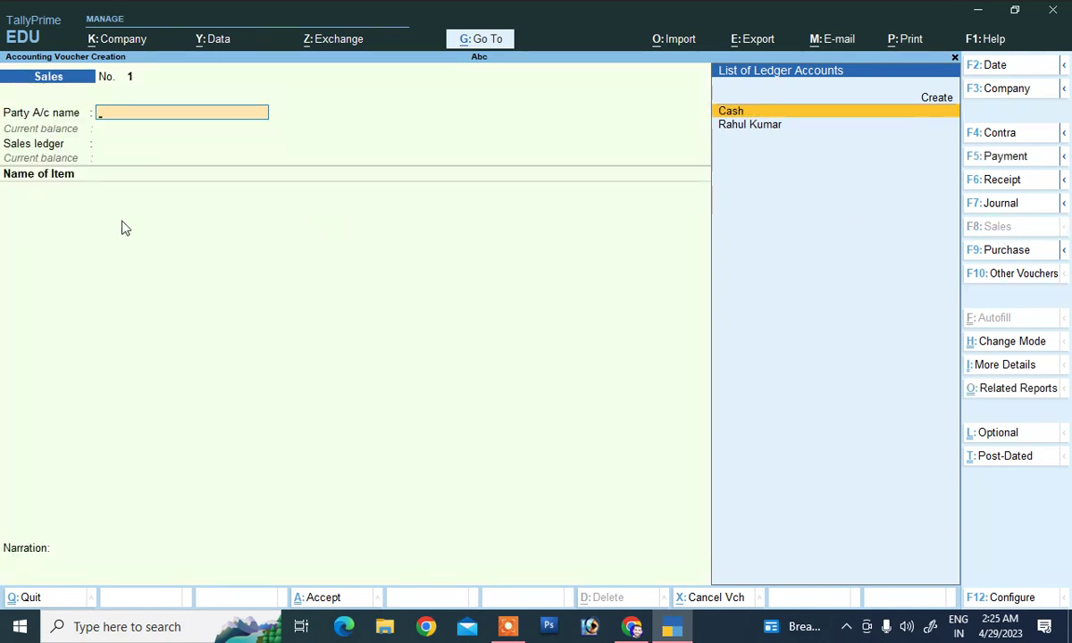
{"action": "left_click", "coordinate": [920, 103]}
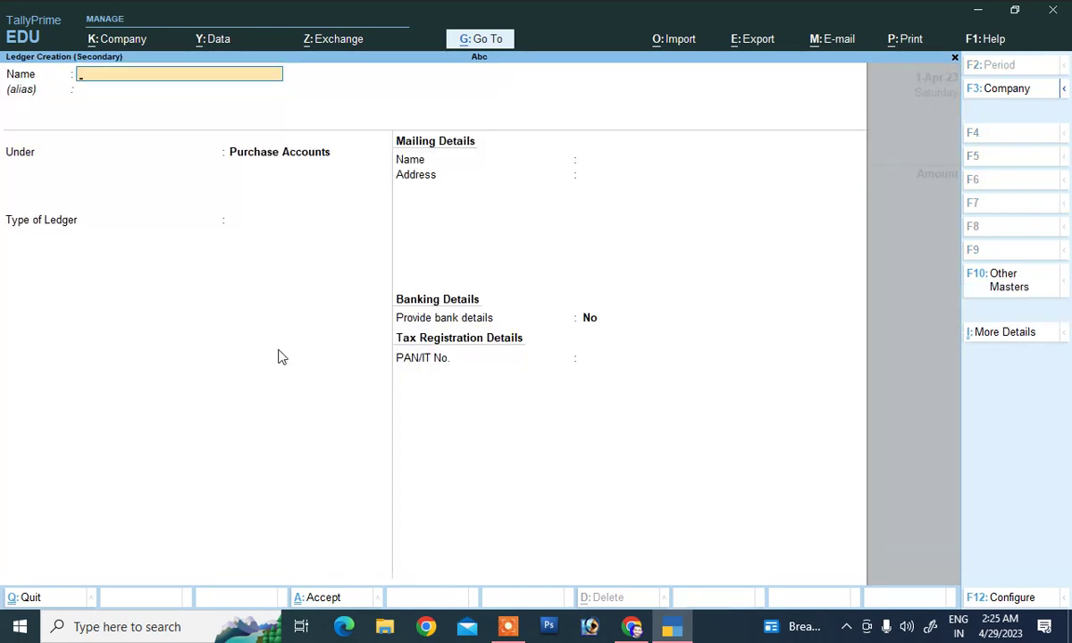
{"action": "type", "text": "Anil Kumar"}
{"action": "key", "text": "Return"}
{"action": "key", "text": "Return"}
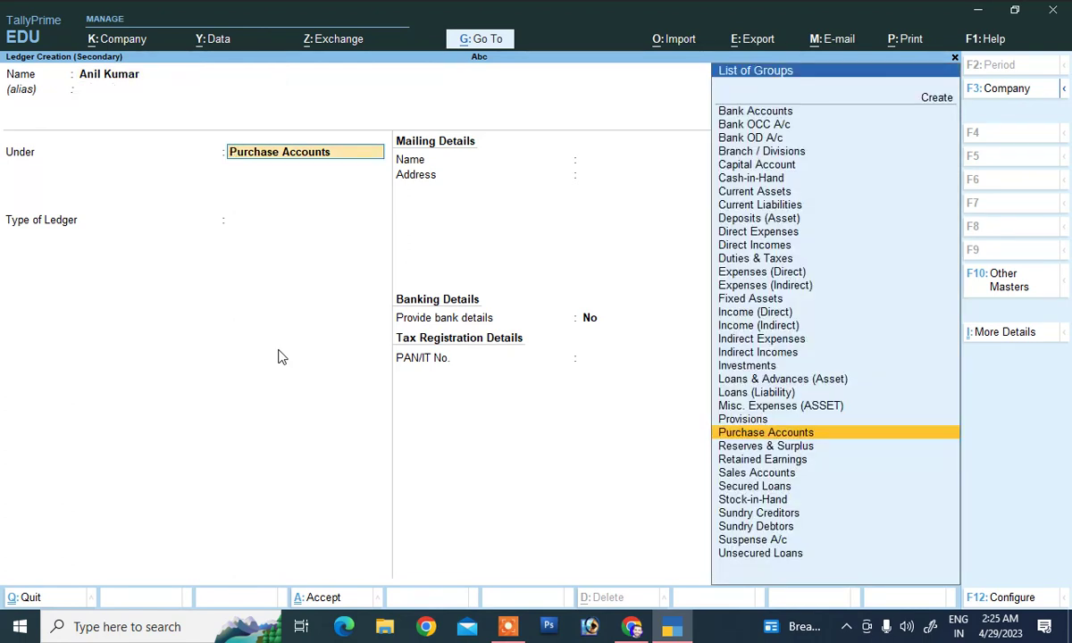
Place the customer's new ledger under the Sundry Debtors group
{"action": "type", "text": "S"}
{"action": "key", "text": "Down"}
{"action": "key", "text": "Down"}
{"action": "key", "text": "Down"}
{"action": "key", "text": "Down"}
{"action": "key", "text": "Down"}
{"action": "key", "text": "Down"}
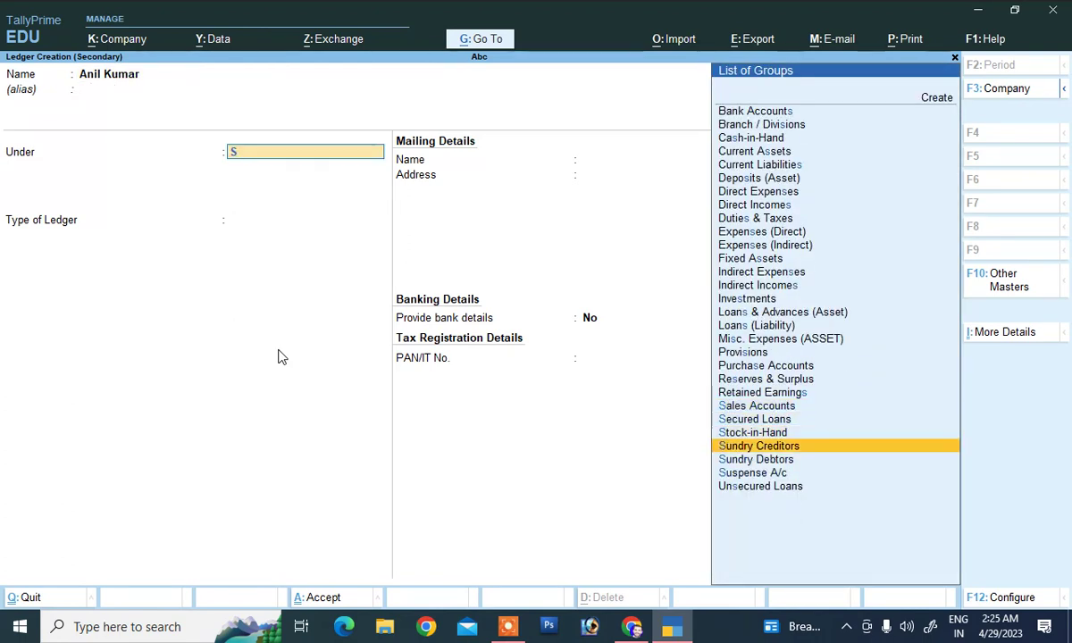
{"action": "key", "text": "Down"}
{"action": "key", "text": "Return"}
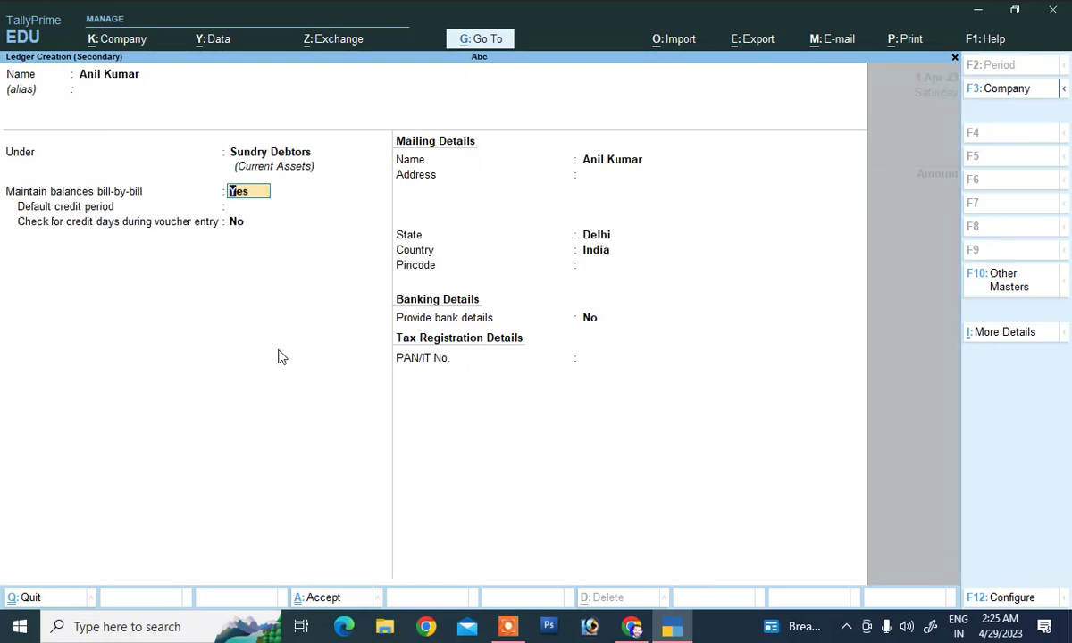
Keep bill-by-bill balances on and the default mailing, banking and tax details, and save the customer's ledger
{"action": "key", "text": "Return"}
{"action": "key", "text": "Return"}
{"action": "key", "text": "Return"}
{"action": "key", "text": "Return"}
{"action": "key", "text": "Return"}
{"action": "key", "text": "Return"}
{"action": "key", "text": "Return"}
{"action": "key", "text": "Return"}
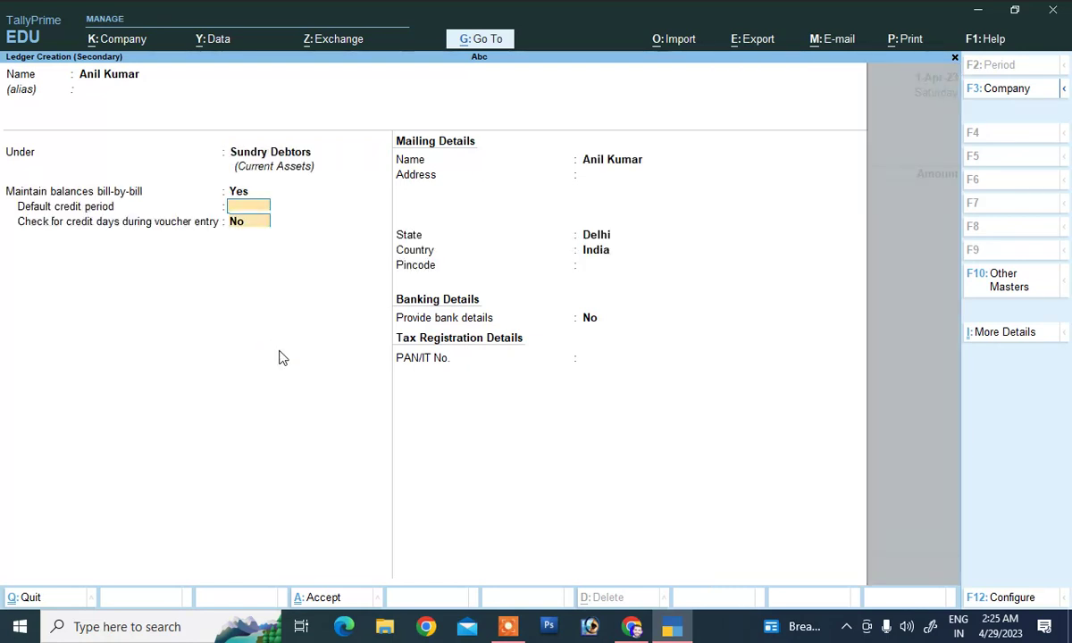
{"action": "key", "text": "Return"}
{"action": "key", "text": "Return"}
{"action": "key", "text": "Return"}
{"action": "key", "text": "Return"}
{"action": "key", "text": "Return"}
{"action": "key", "text": "Return"}
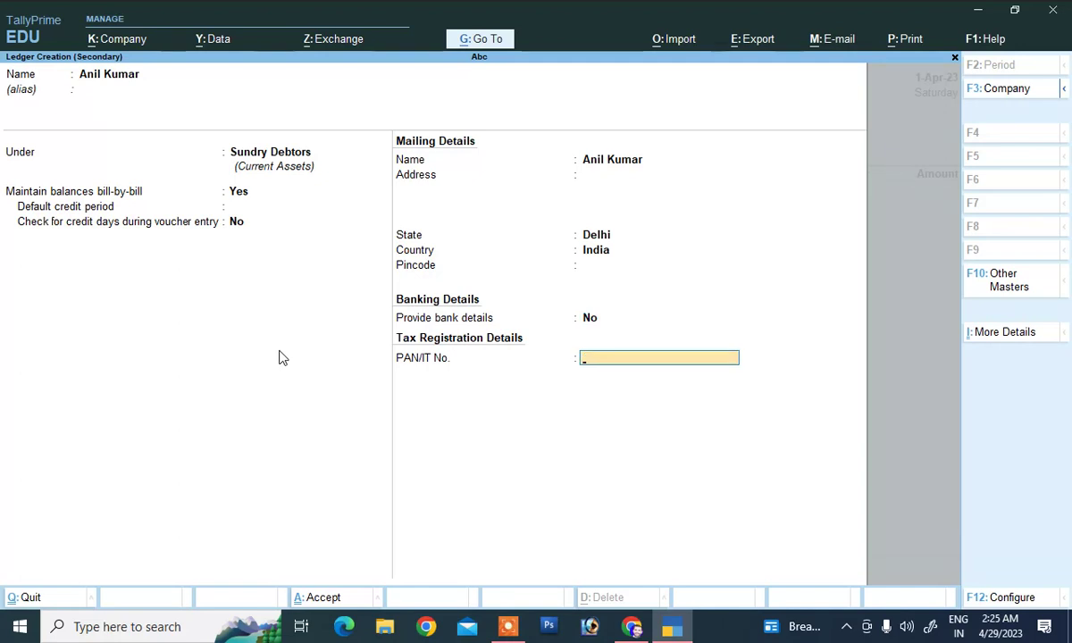
{"action": "key", "text": "Return"}
{"action": "key", "text": "Return"}
{"action": "key", "text": "Return"}
{"action": "key", "text": "Return"}
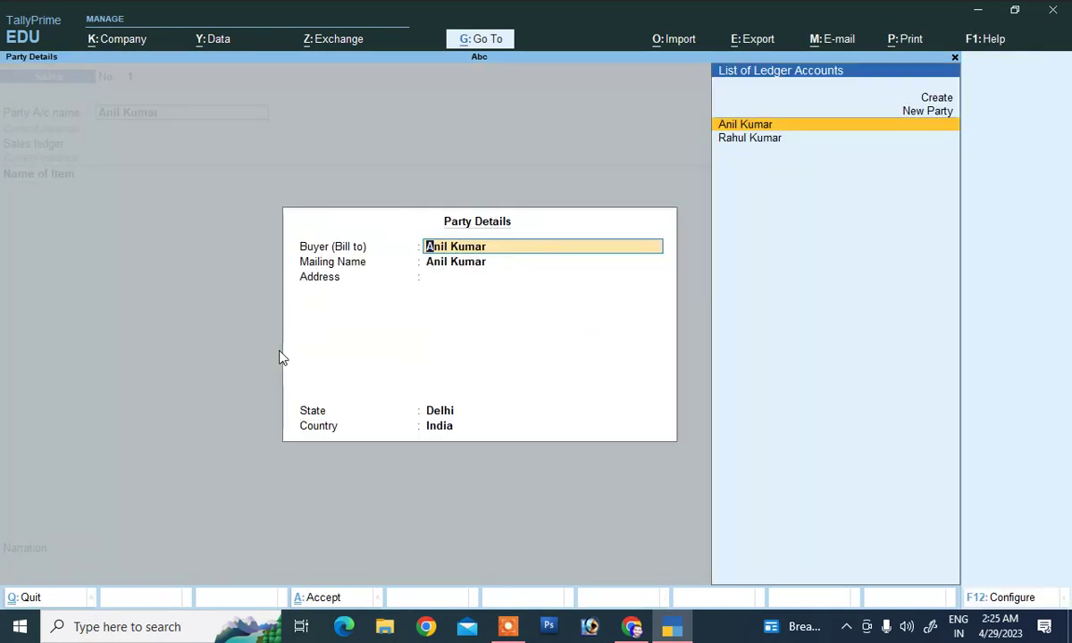
Accept the buyer's party details with state Delhi and country India, leaving the address blank
{"action": "key", "text": "Return"}
{"action": "key", "text": "Return"}
{"action": "key", "text": "Return"}
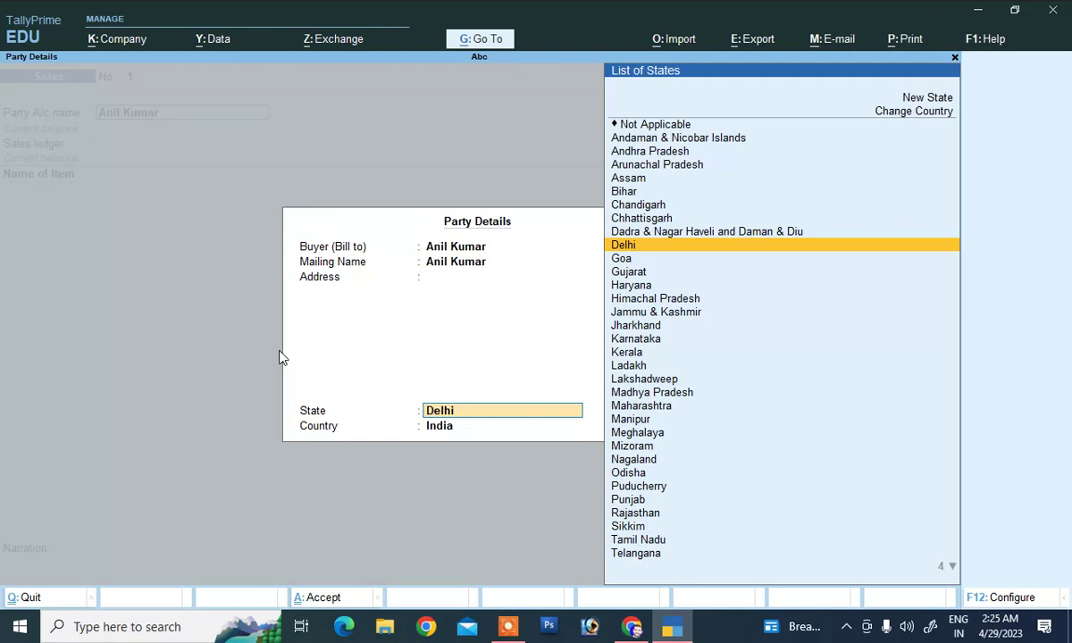
{"action": "key", "text": "Return"}
{"action": "key", "text": "Return"}
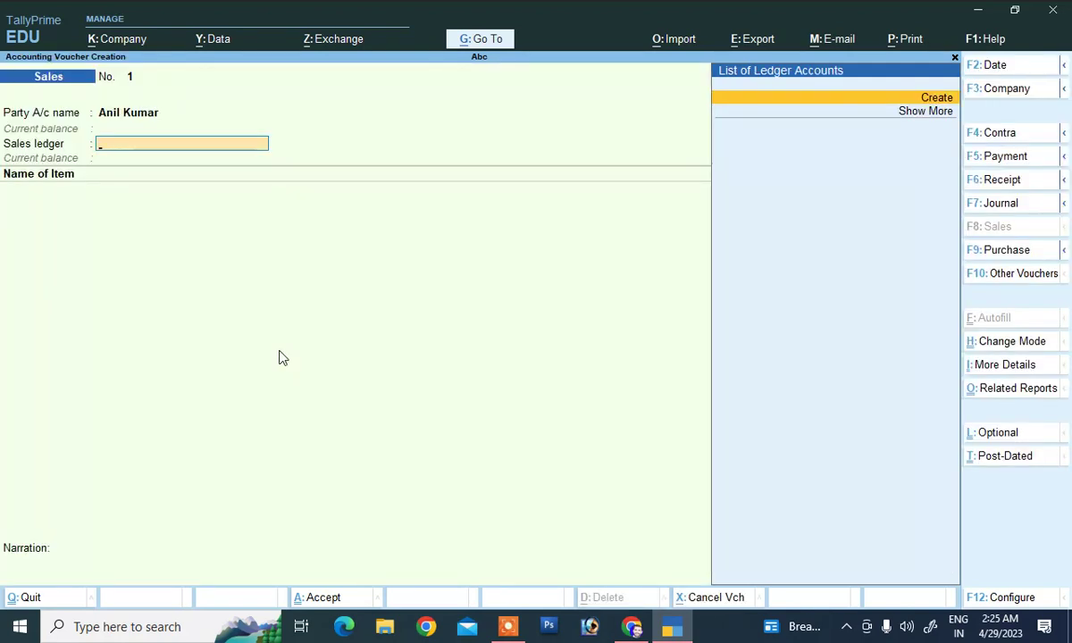
Create a sales ledger named Sales under Sales Accounts, with ledger type Not Applicable and no bank details
{"action": "key", "text": "alt+c"}
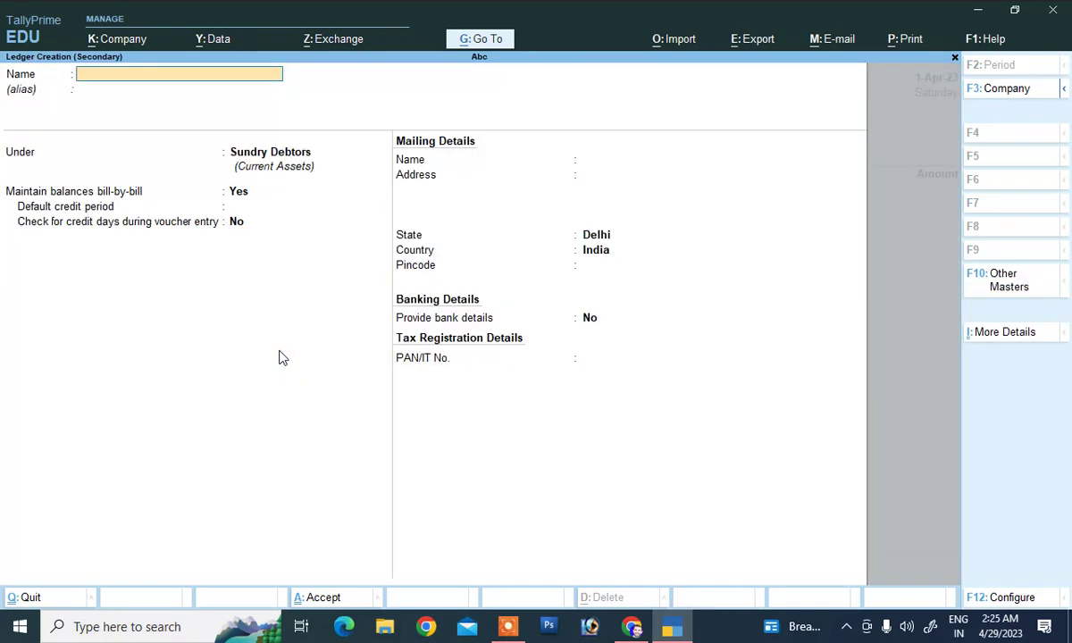
{"action": "type", "text": "Sales"}
{"action": "key", "text": "Return"}
{"action": "type", "text": "S"}
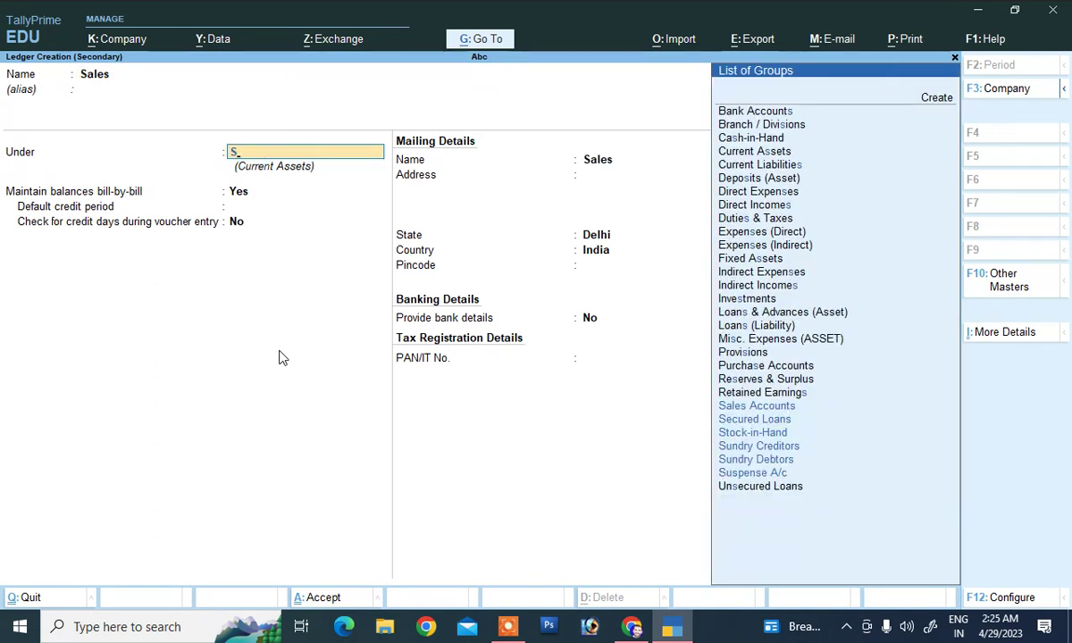
{"action": "key", "text": "Return"}
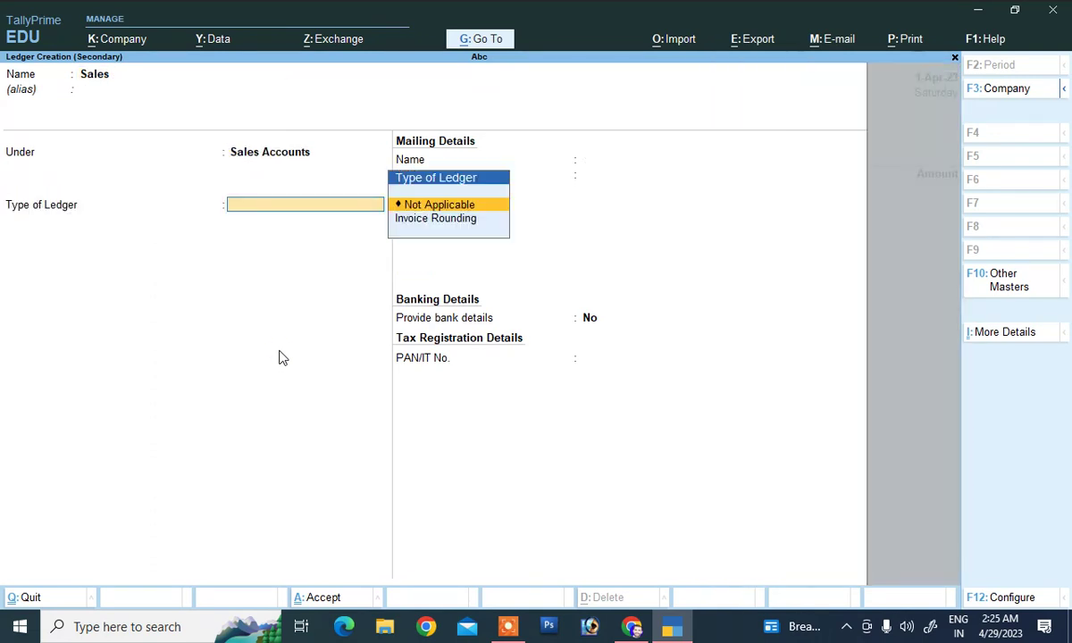
{"action": "key", "text": "Return"}
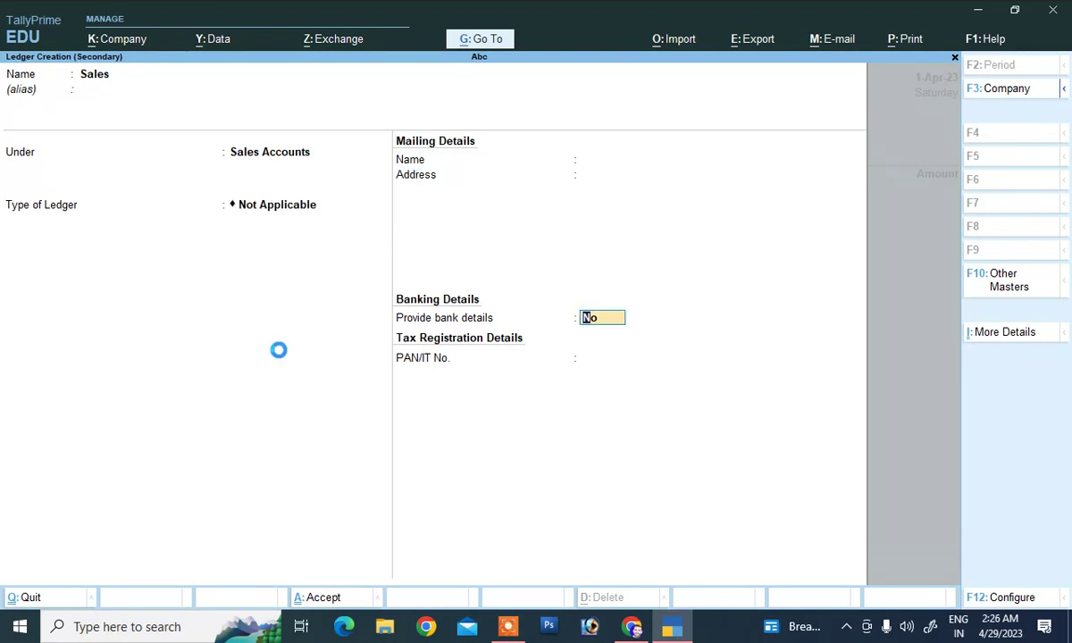
{"action": "key", "text": "Return"}
{"action": "key", "text": "Return"}
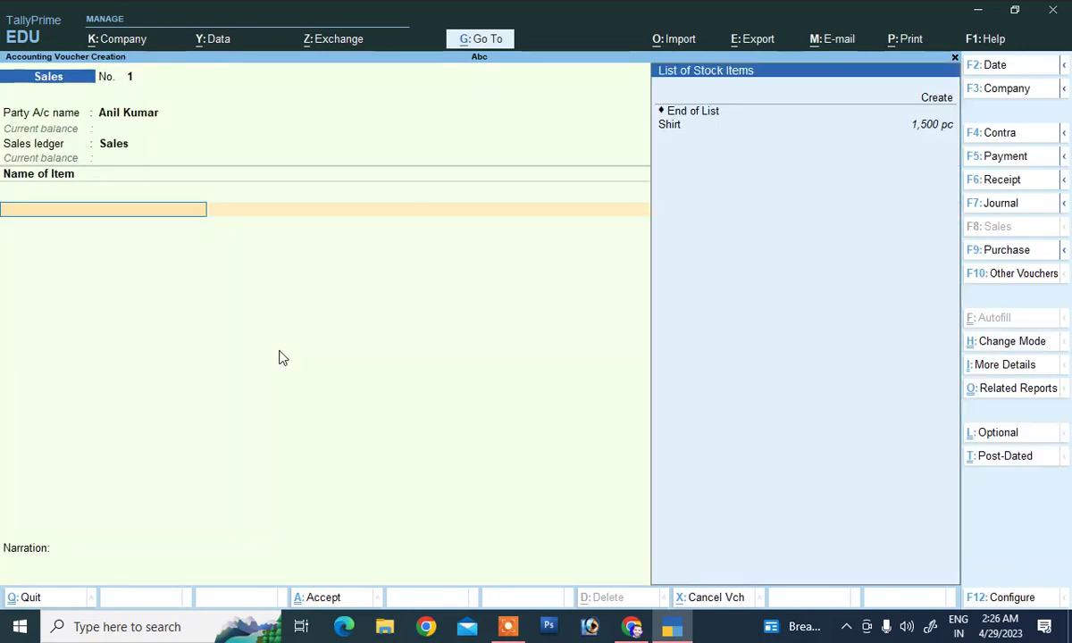
Add the stock item Shirt to the sales voucher with quantity 12 pc at a rate of 650 per pc
{"action": "type", "text": "S"}
{"action": "key", "text": "Return"}
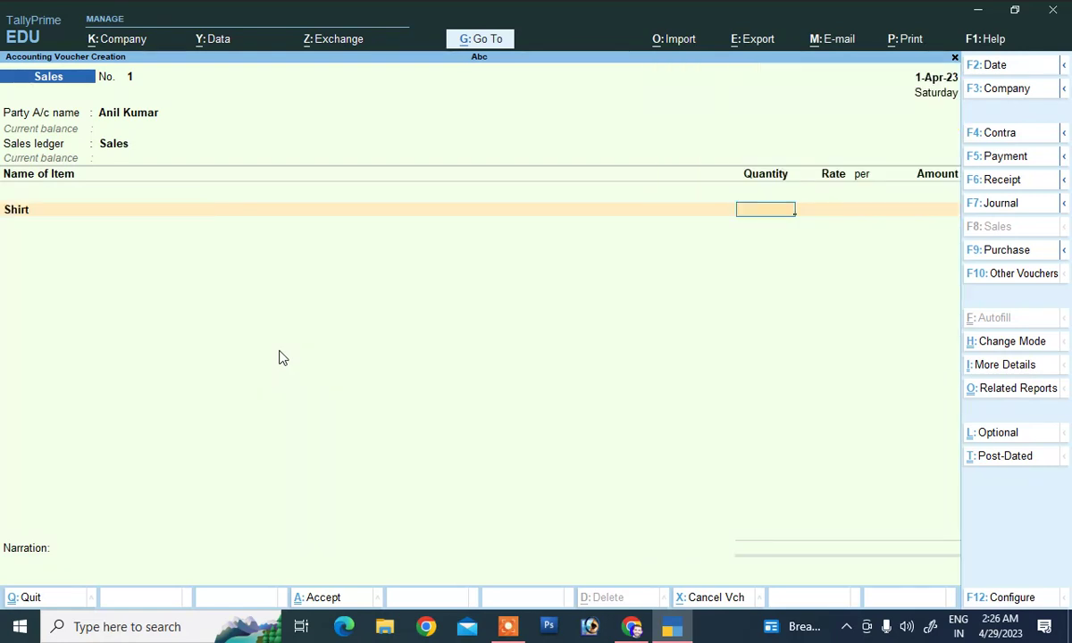
{"action": "type", "text": "12"}
{"action": "key", "text": "Return"}
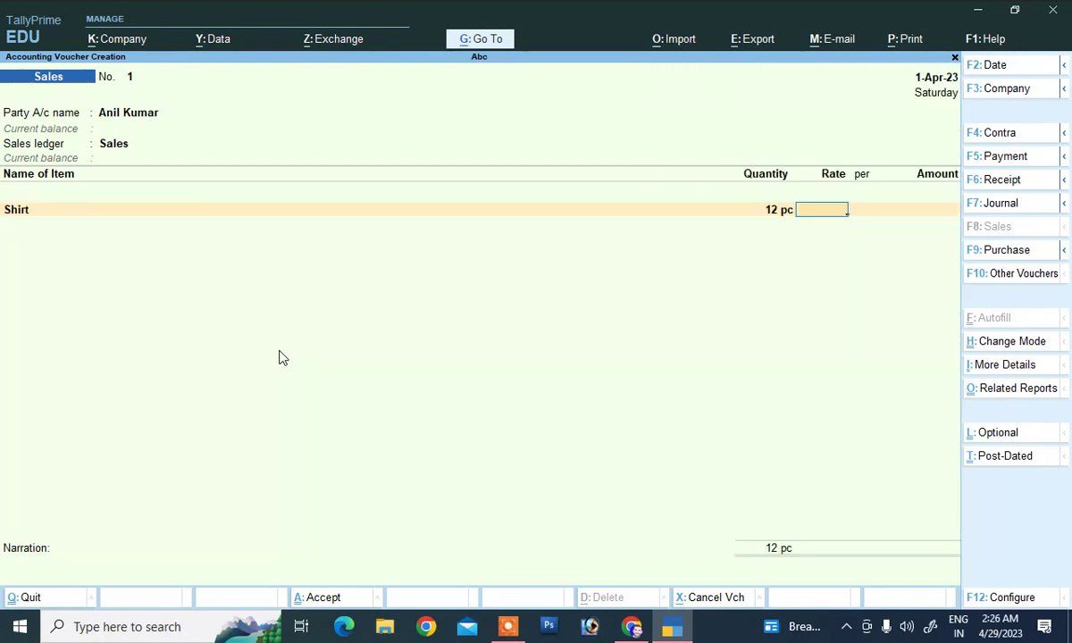
{"action": "type", "text": "650"}
{"action": "key", "text": "Return"}
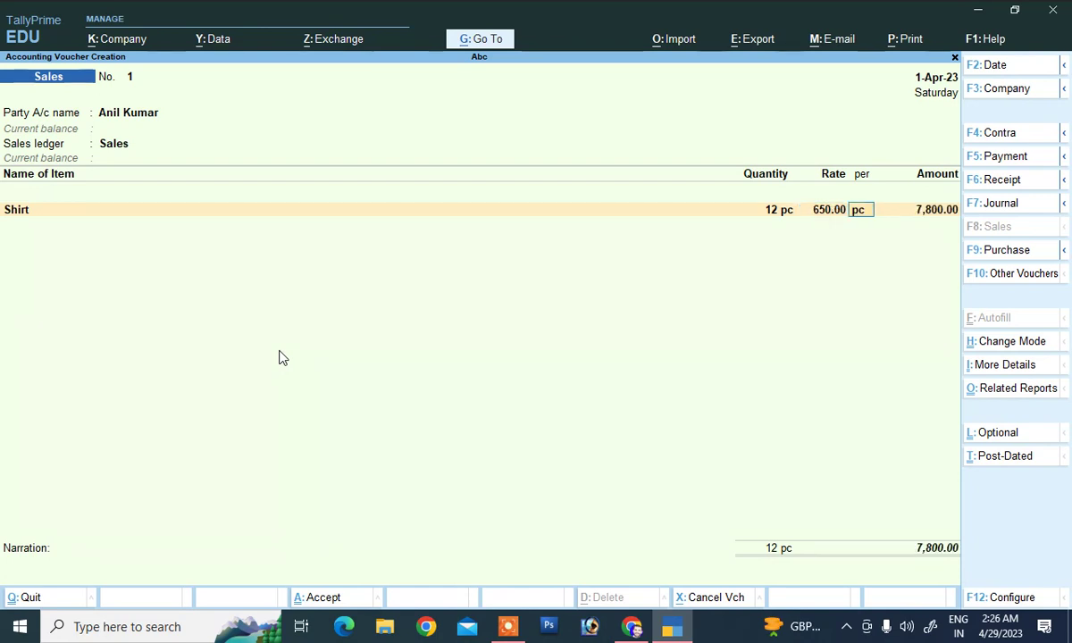
{"action": "key", "text": "Return"}
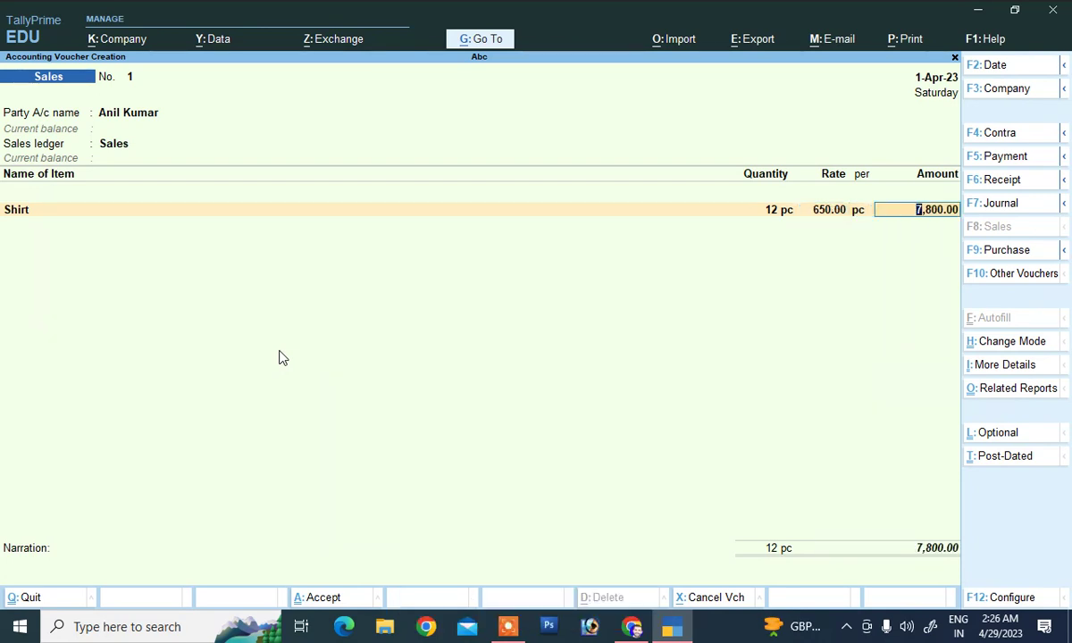
{"action": "key", "text": "Return"}
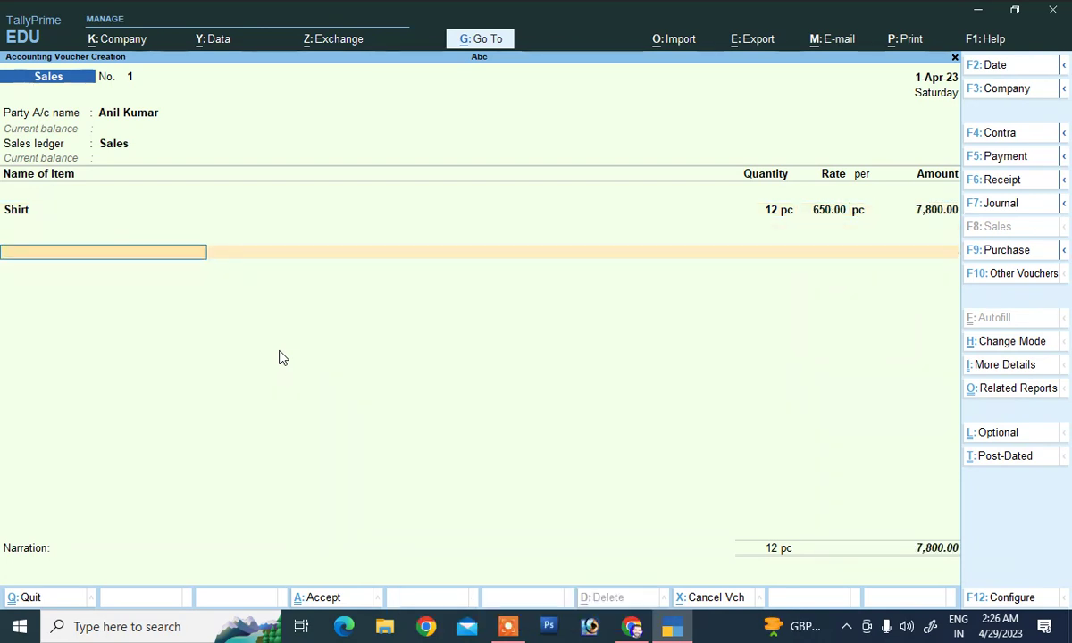
End the item list and record the bill as New Ref under the customer's name with 5 credit days
{"action": "key", "text": "Return"}
{"action": "key", "text": "Return"}
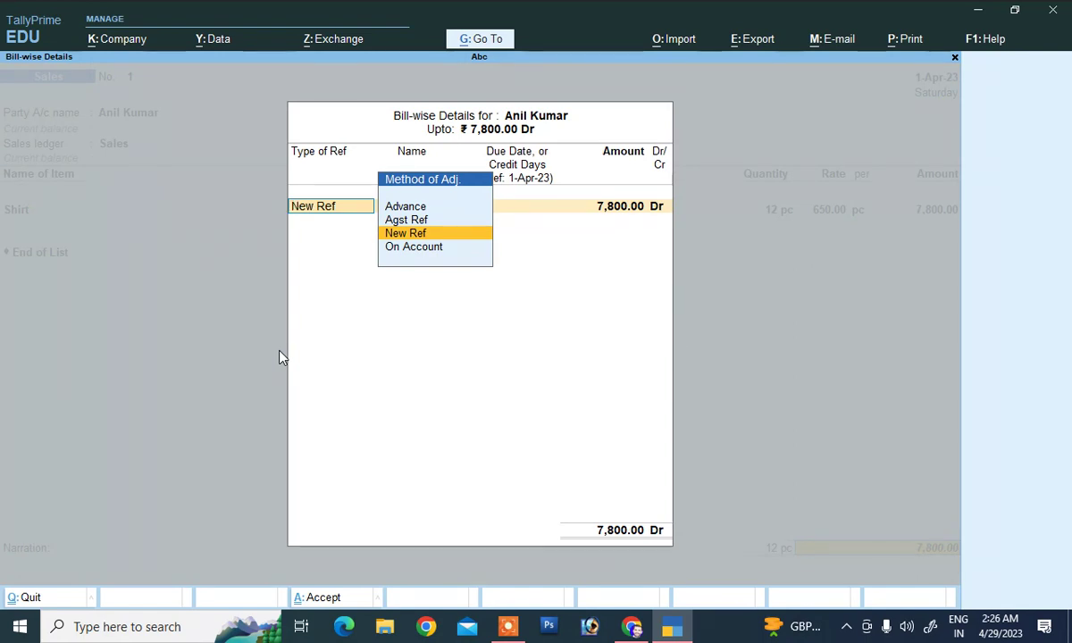
{"action": "key", "text": "Return"}
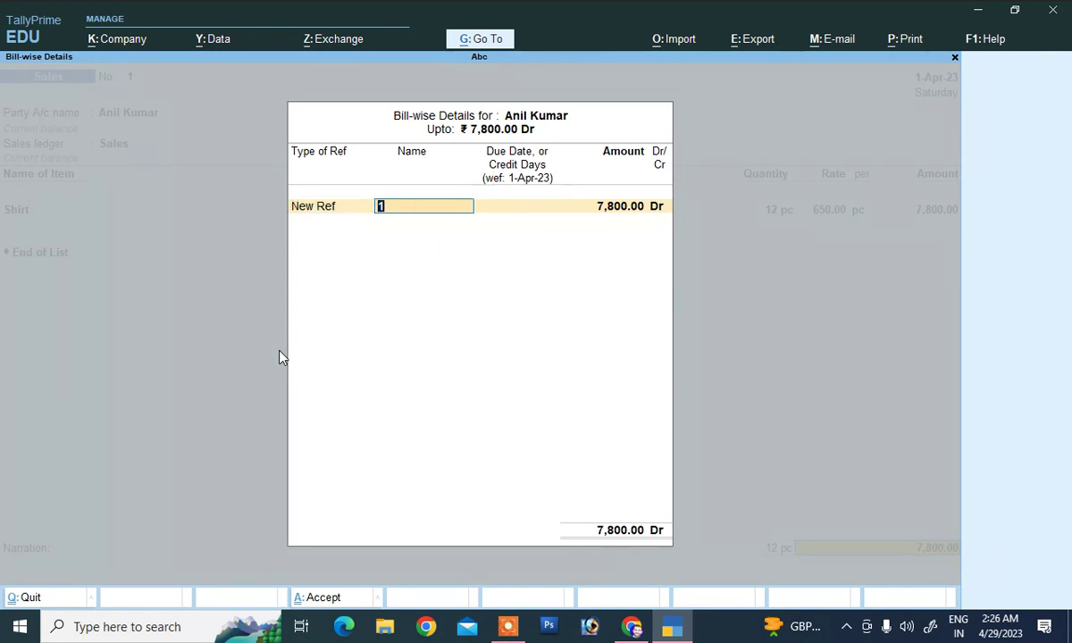
{"action": "type", "text": "Anil Kumar"}
{"action": "key", "text": "Return"}
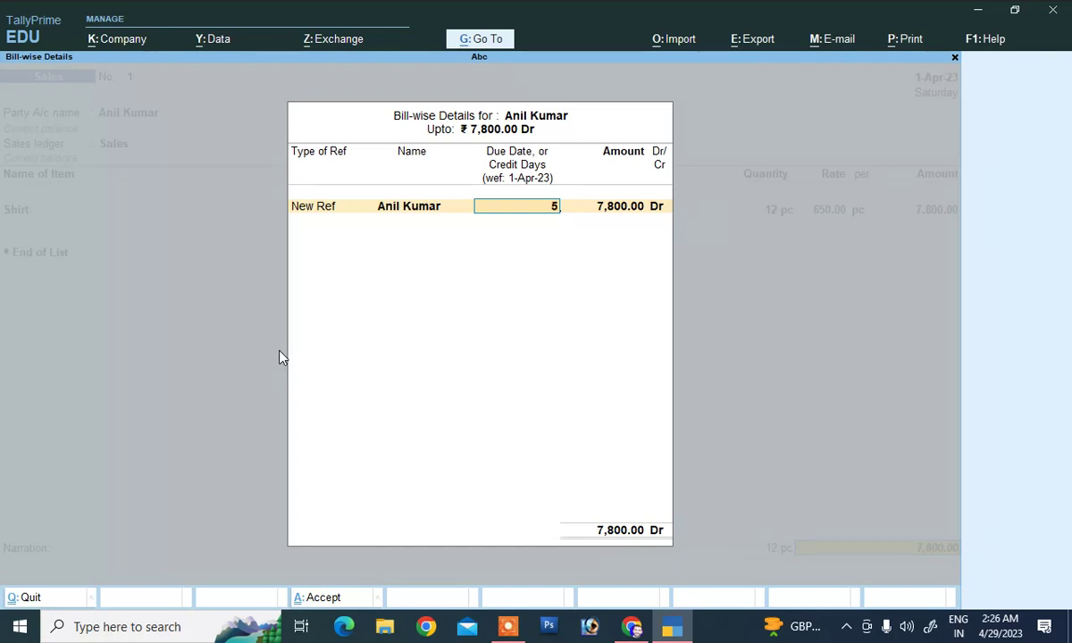
{"action": "key", "text": "Return"}
{"action": "key", "text": "Return"}
{"action": "key", "text": "Return"}
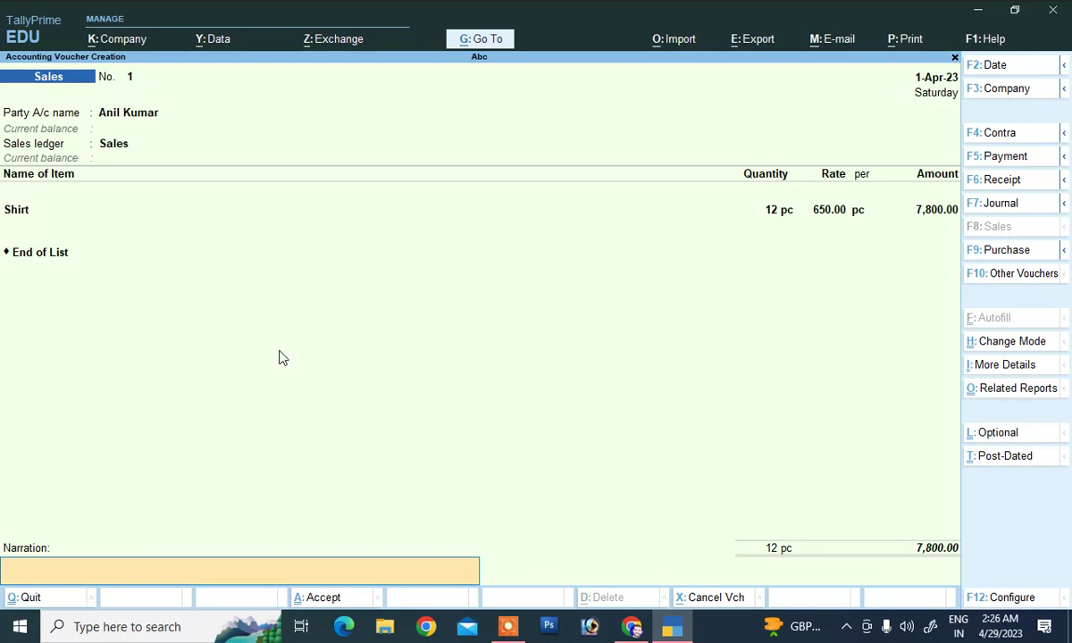
Add the narration "being credit sold" and save the sales voucher
{"action": "type", "text": "being credit sold"}
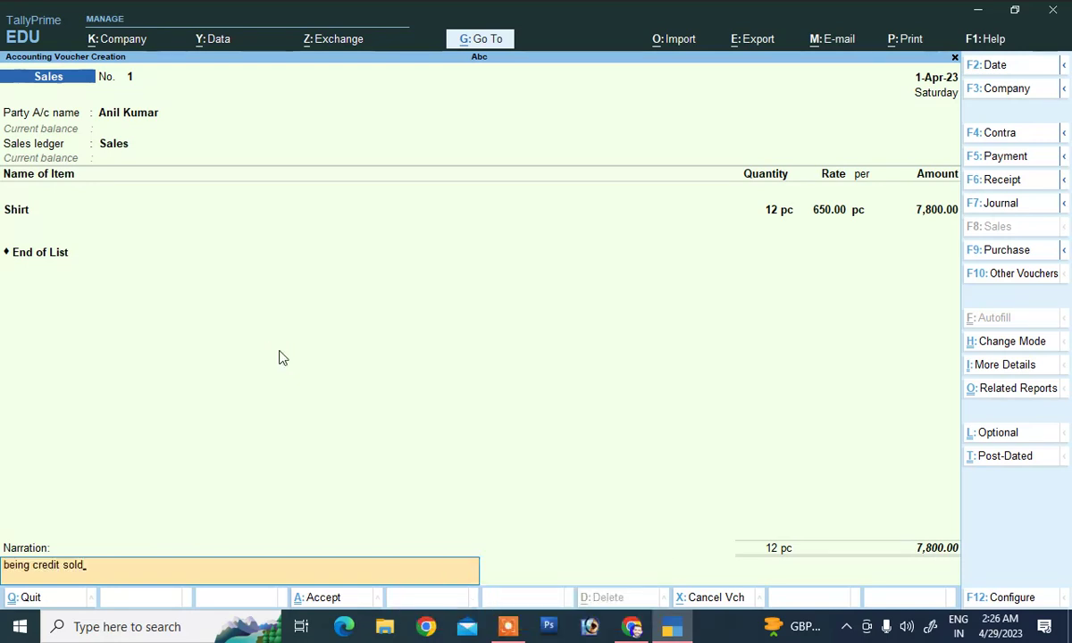
{"action": "key", "text": "Return"}
{"action": "key", "text": "Return"}
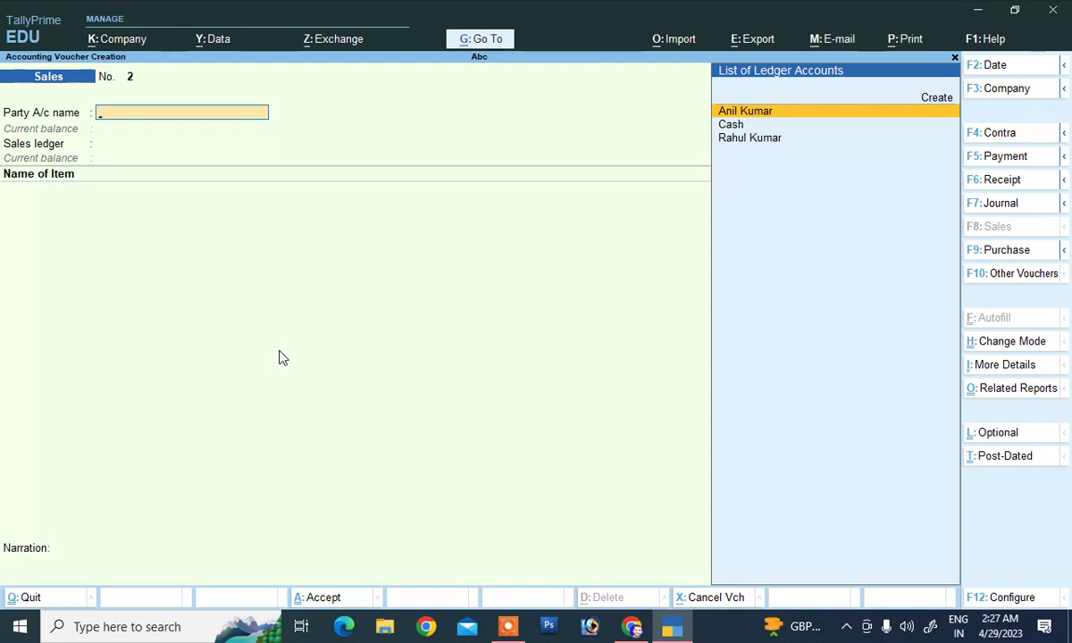
Start a receipt voucher and credit the customer's ledger with 7,800
{"action": "key", "text": "Down"}
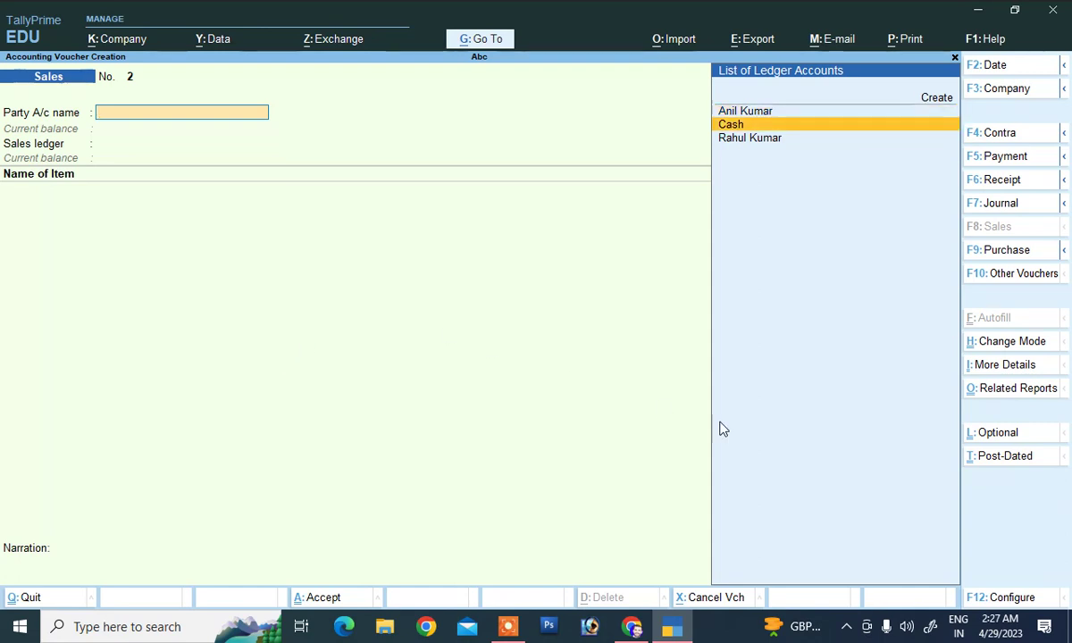
{"action": "key", "text": "F6"}
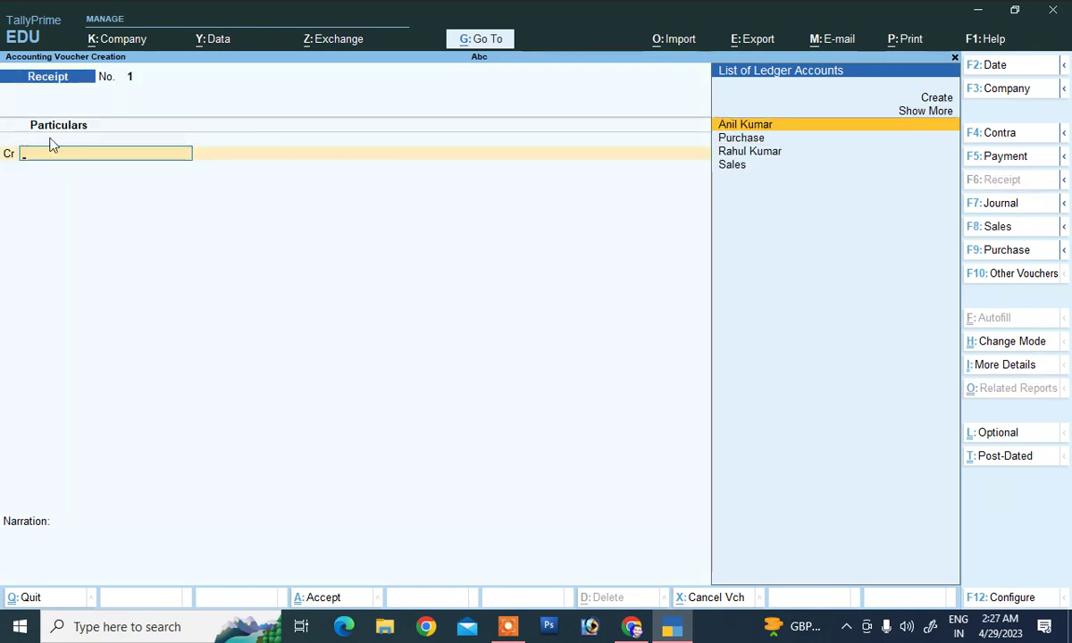
{"action": "left_click", "coordinate": [732, 127]}
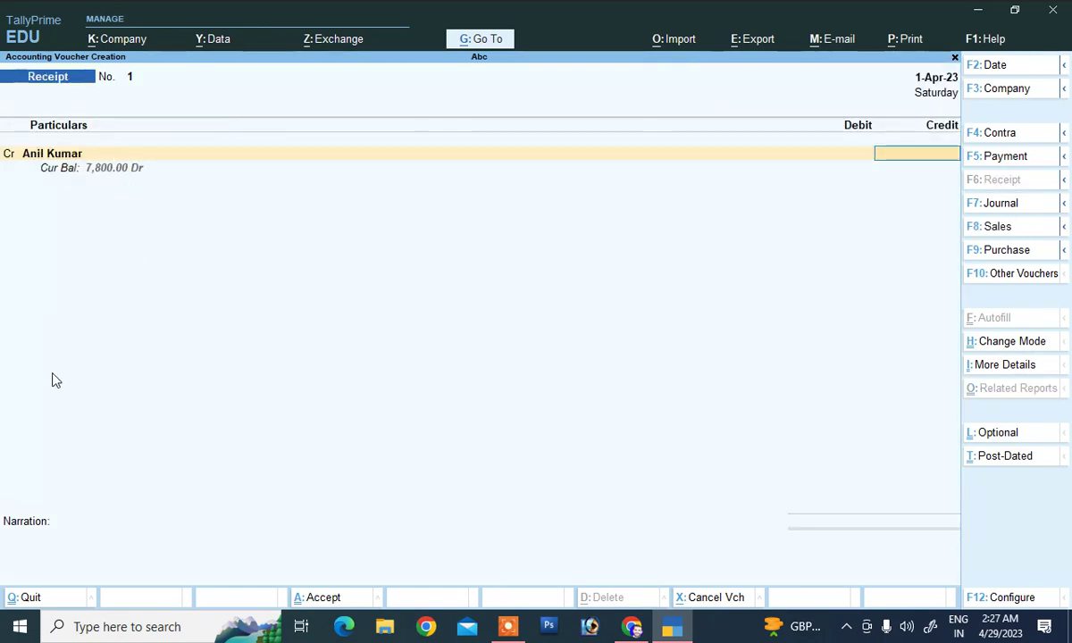
{"action": "type", "text": "7,800"}
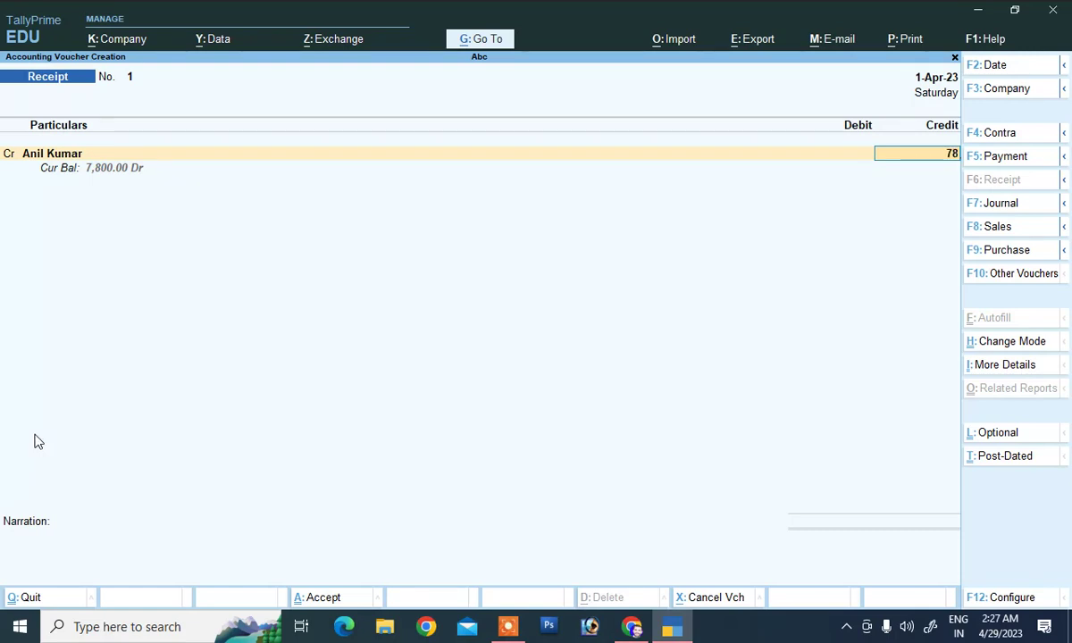
{"action": "key", "text": "Return"}
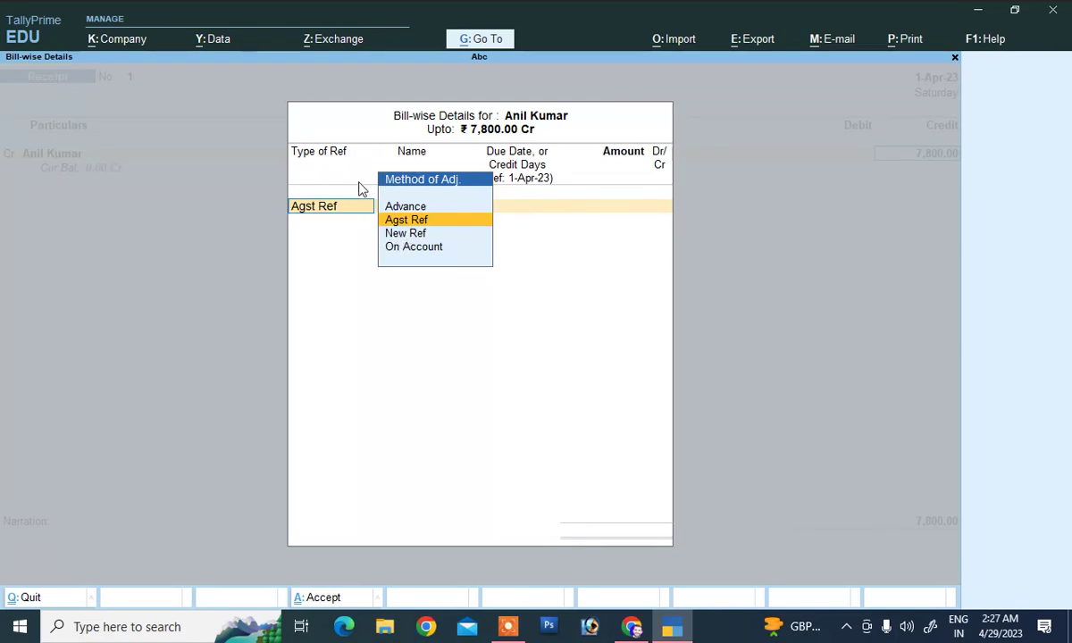
Allocate the receipt as Agst Ref to the customer's pending bill dated 1-Apr-23
{"action": "left_click", "coordinate": [406, 222]}
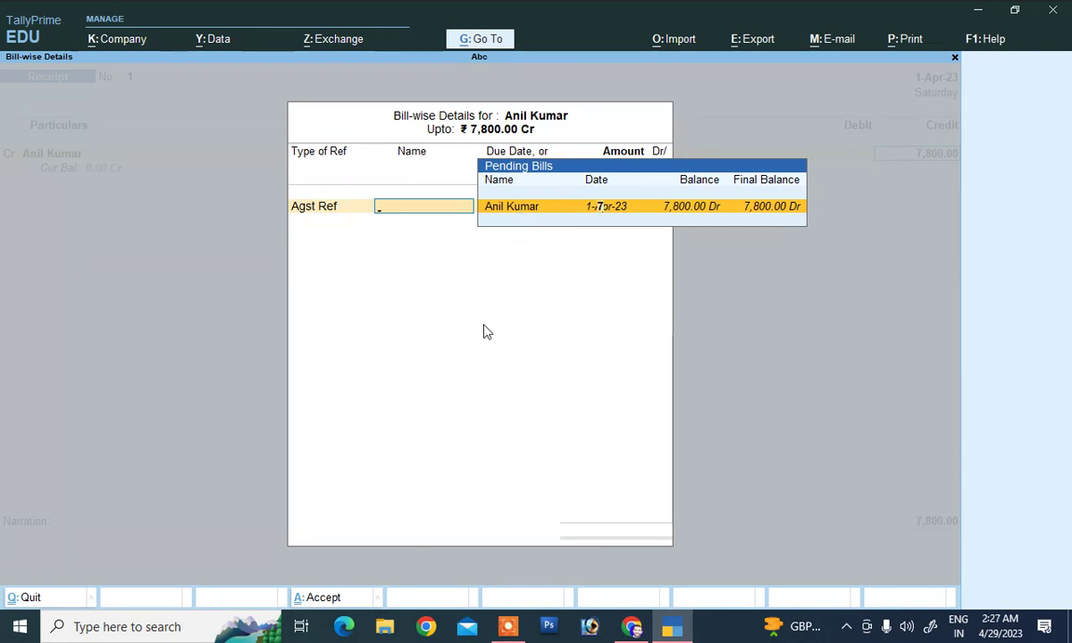
{"action": "key", "text": "Return"}
{"action": "key", "text": "Return"}
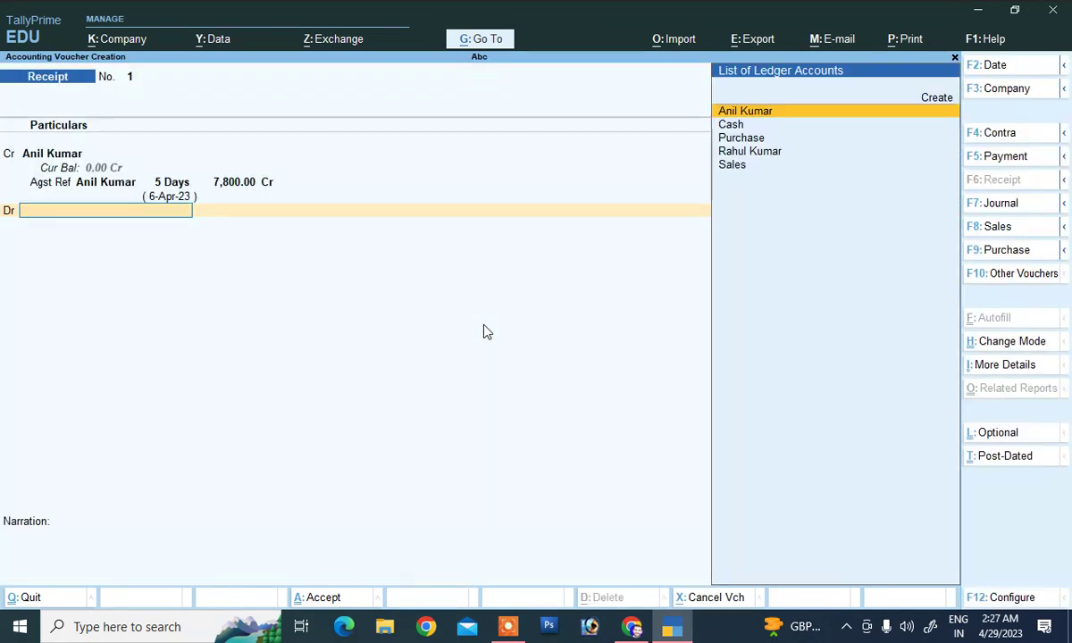
Debit the Cash ledger with 7,800.00 to balance the receipt, continuing past the negative cash warning
{"action": "key", "text": "Down"}
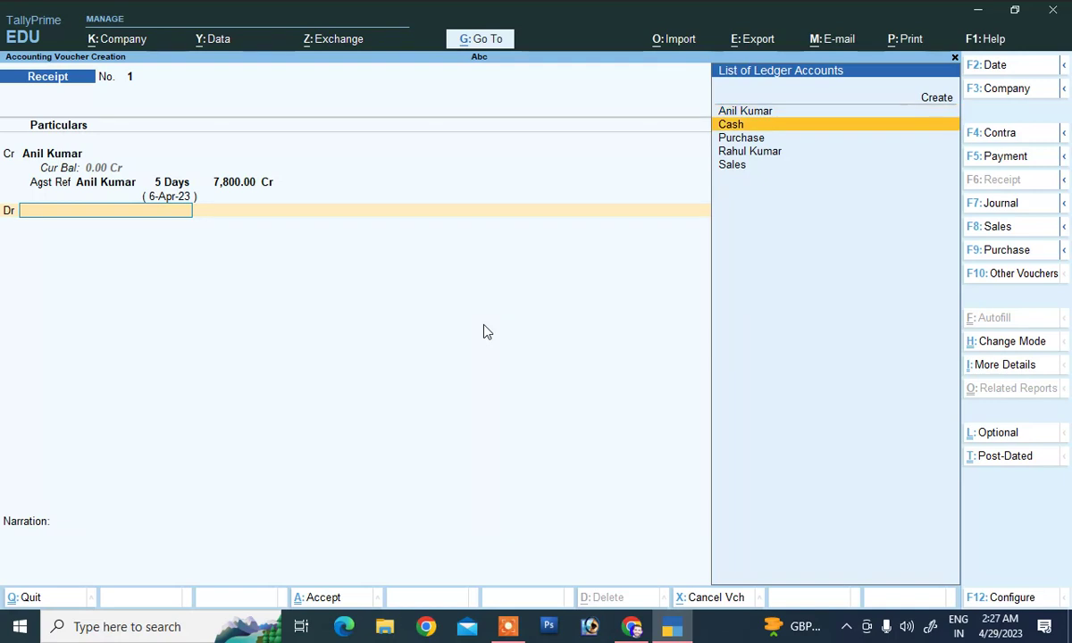
{"action": "key", "text": "Return"}
{"action": "key", "text": "Return"}
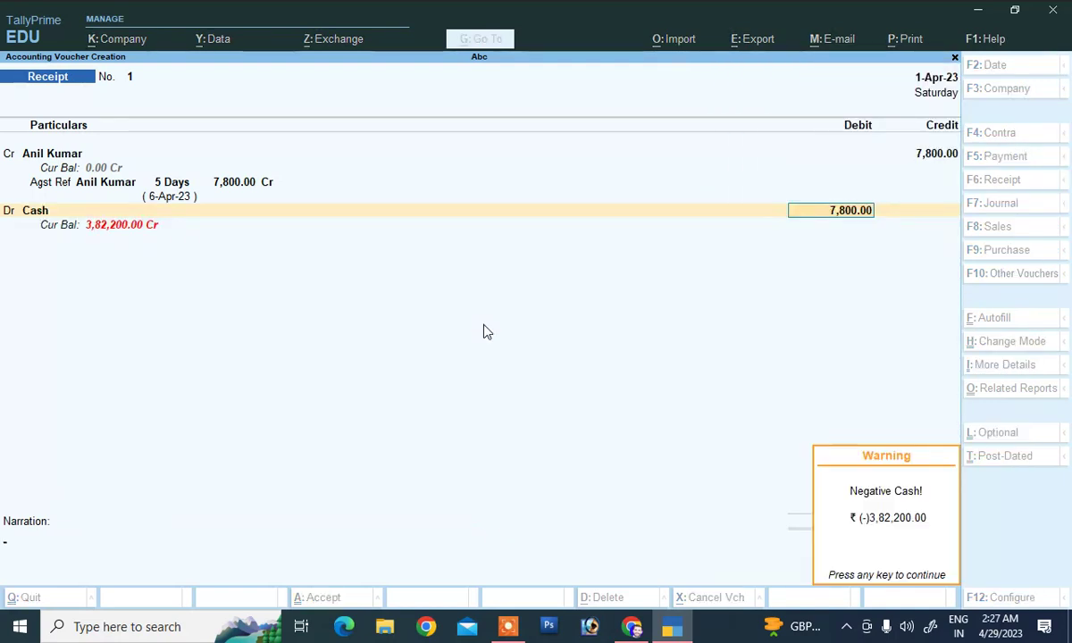
{"action": "key", "text": "Return"}
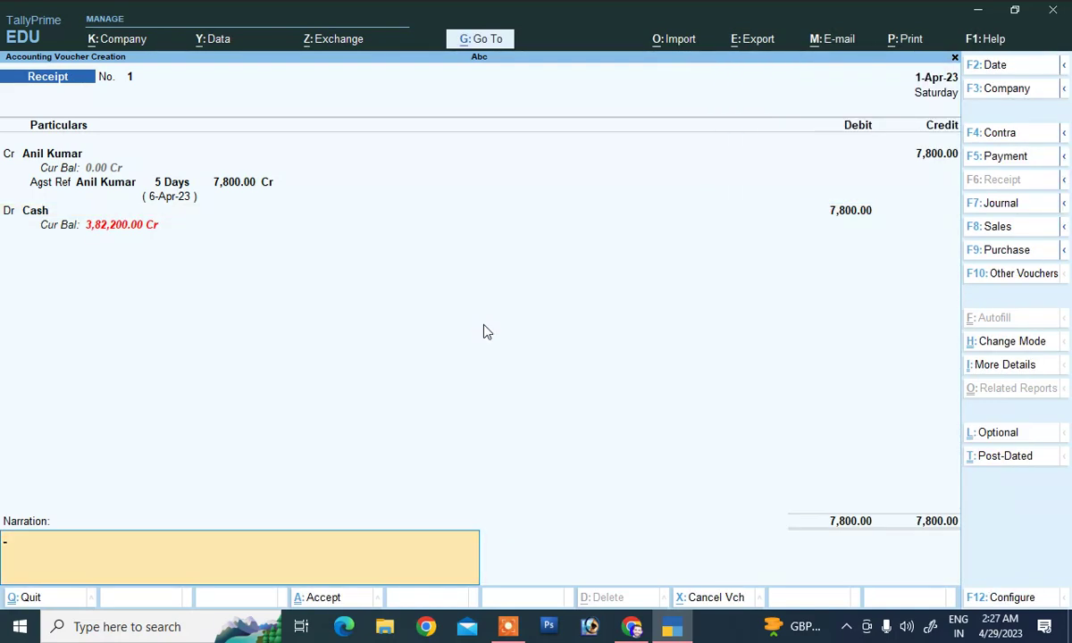
Add the narration "being cash receipt" and save the receipt voucher
{"action": "type", "text": "being cash receipt"}
{"action": "key", "text": "Return"}
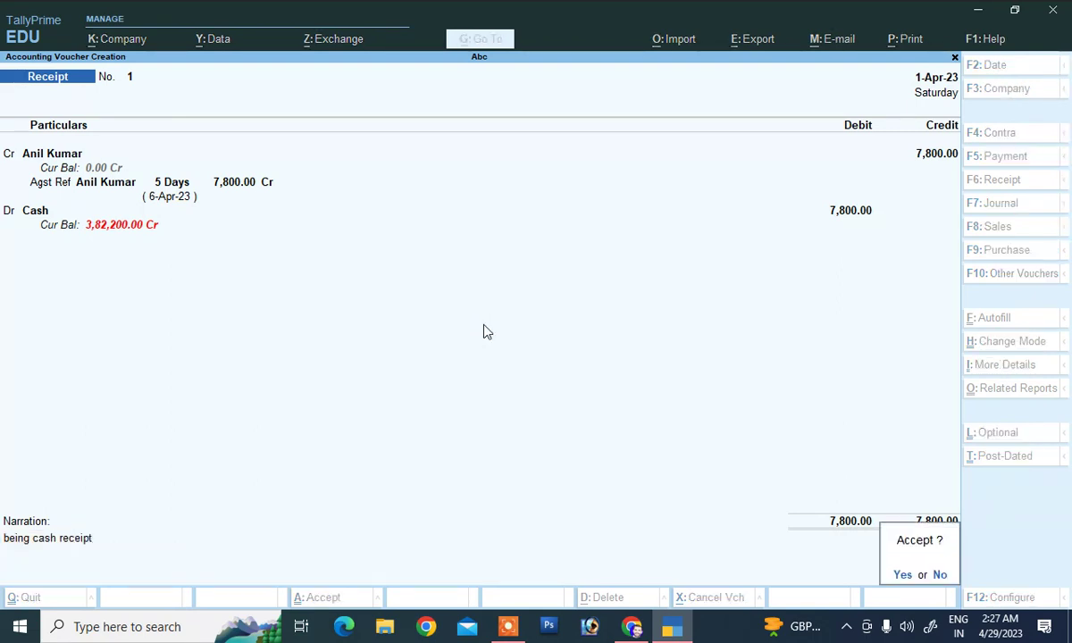
{"action": "key", "text": "Return"}
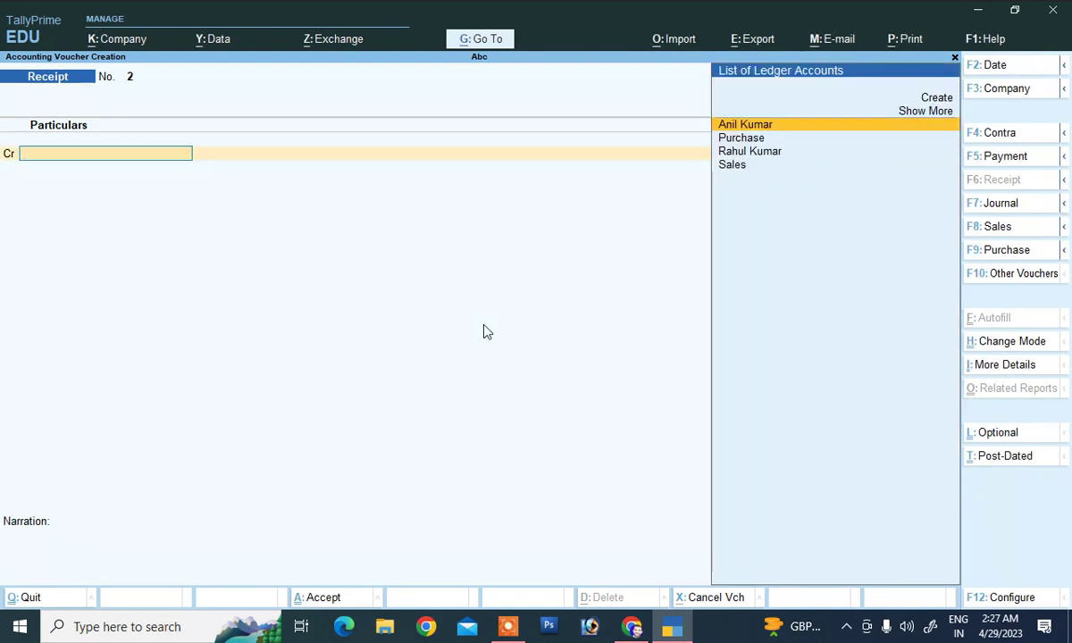